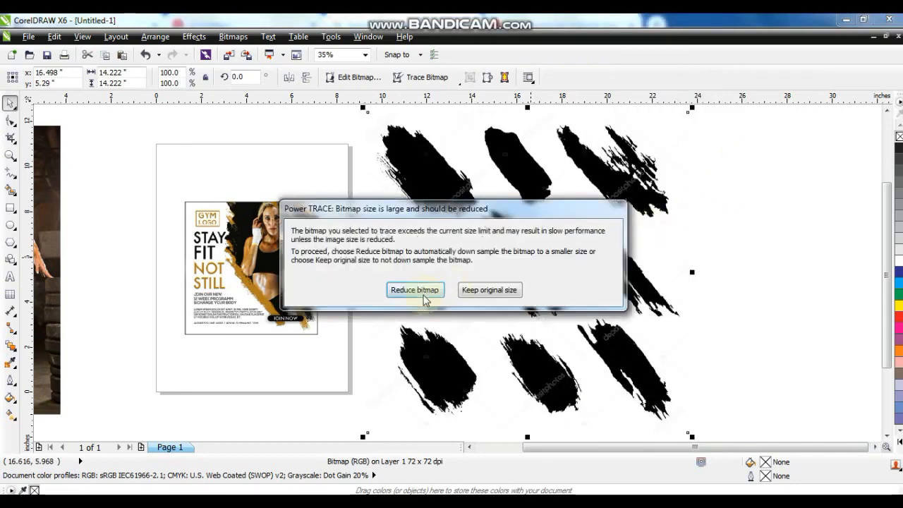
# Step: Trace the reduced brush-stroke bitmap as a high quality image, move the tracing aside and delete the original bitmap
pyautogui.click(416, 290)
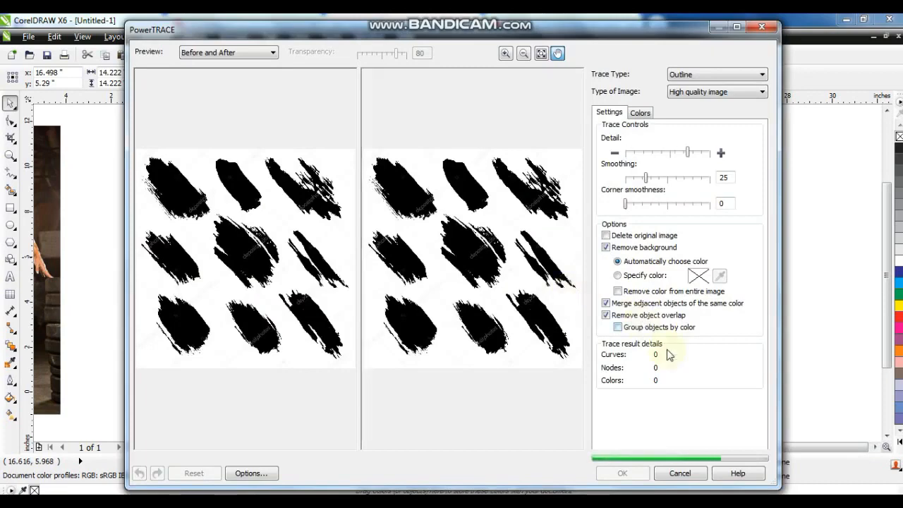
pyautogui.click(620, 473)
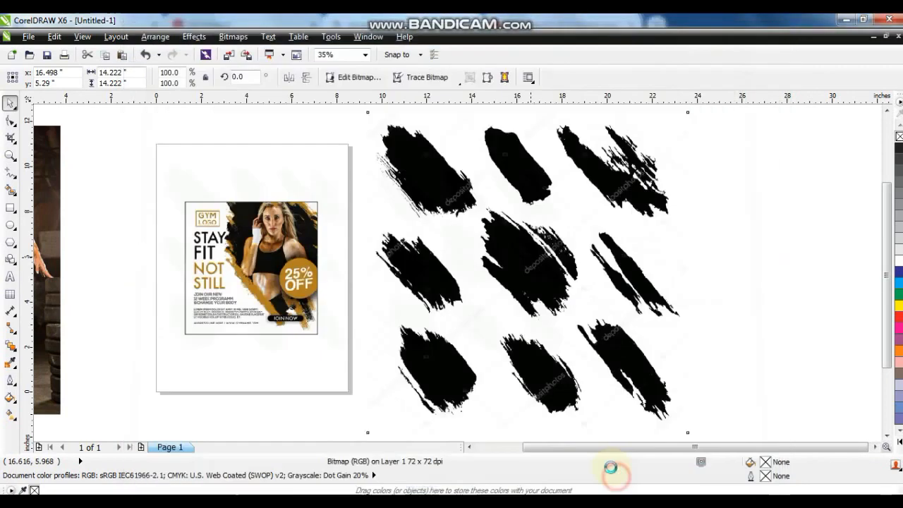
pyautogui.moveTo(553, 270); pyautogui.dragTo(837, 271)
pyautogui.click(529, 262)
pyautogui.press('Delete')
# Step: Ungroup the traced brush strokes and delete the upper two strokes in the first column
pyautogui.click(695, 272)
pyautogui.hotkey('shift', 'F2')
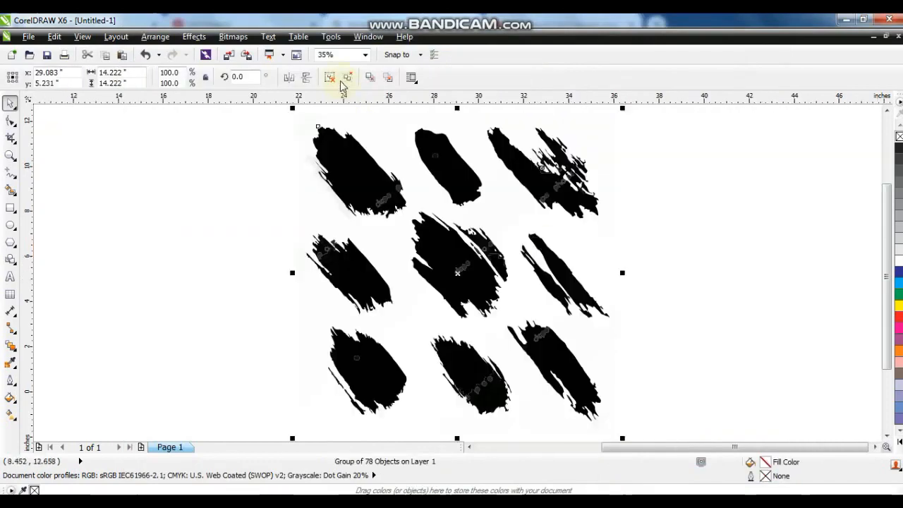
pyautogui.click(329, 77)
pyautogui.moveTo(254, 111)
pyautogui.mouseDown()
pyautogui.moveTo(359, 195)
pyautogui.moveTo(416, 227)
pyautogui.mouseUp()
pyautogui.press('Delete')
pyautogui.moveTo(252, 202); pyautogui.dragTo(393, 319)
pyautogui.press('Delete')
# Step: Delete the three brush strokes of the bottom row and the last stroke of the middle row
pyautogui.moveTo(417, 396)
pyautogui.mouseDown()
pyautogui.moveTo(397, 417)
pyautogui.moveTo(435, 382)
pyautogui.mouseUp()
pyautogui.moveTo(293, 306); pyautogui.dragTo(424, 423)
pyautogui.press('Delete')
pyautogui.moveTo(384, 312)
pyautogui.mouseDown()
pyautogui.moveTo(409, 332)
pyautogui.moveTo(641, 405)
pyautogui.mouseUp()
pyautogui.press('Delete')
pyautogui.moveTo(529, 254); pyautogui.dragTo(649, 353)
pyautogui.press('Delete')
pyautogui.moveTo(544, 148); pyautogui.dragTo(623, 216)
pyautogui.moveTo(367, 122); pyautogui.dragTo(525, 225)
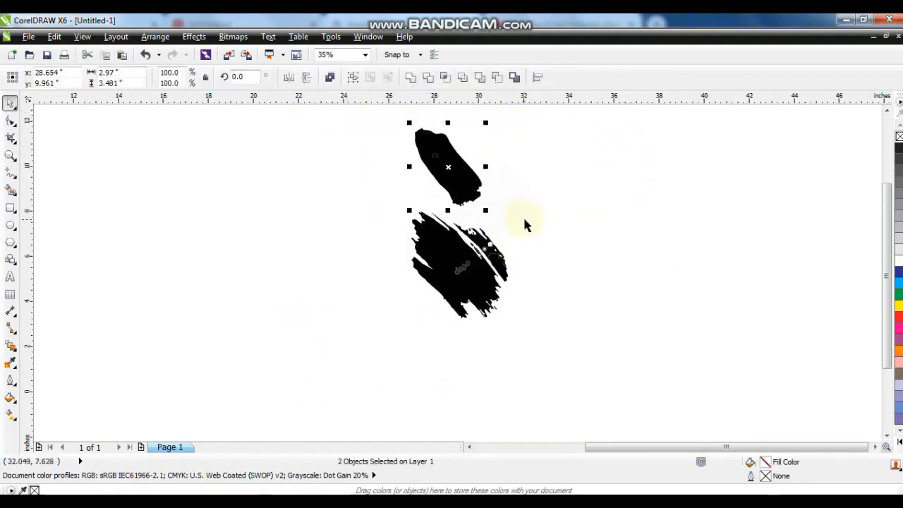
pyautogui.hotkey('ctrl', 'z')
pyautogui.click(525, 220)
# Step: Delete the two remaining top-row brush strokes so that only the central stroke is kept
pyautogui.moveTo(518, 215)
pyautogui.mouseDown()
pyautogui.moveTo(387, 114)
pyautogui.moveTo(369, 113)
pyautogui.moveTo(490, 220)
pyautogui.mouseUp()
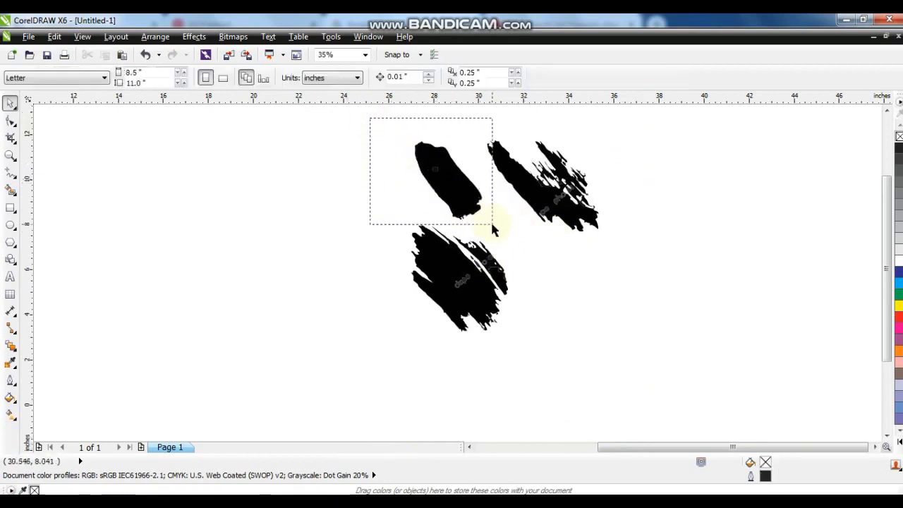
pyautogui.press('Delete')
pyautogui.moveTo(470, 112); pyautogui.dragTo(643, 243)
pyautogui.press('Delete')
# Step: Delete the leftover watermark fragments inside the central brush stroke and the stray pieces around it
pyautogui.moveTo(547, 196); pyautogui.dragTo(310, 343)
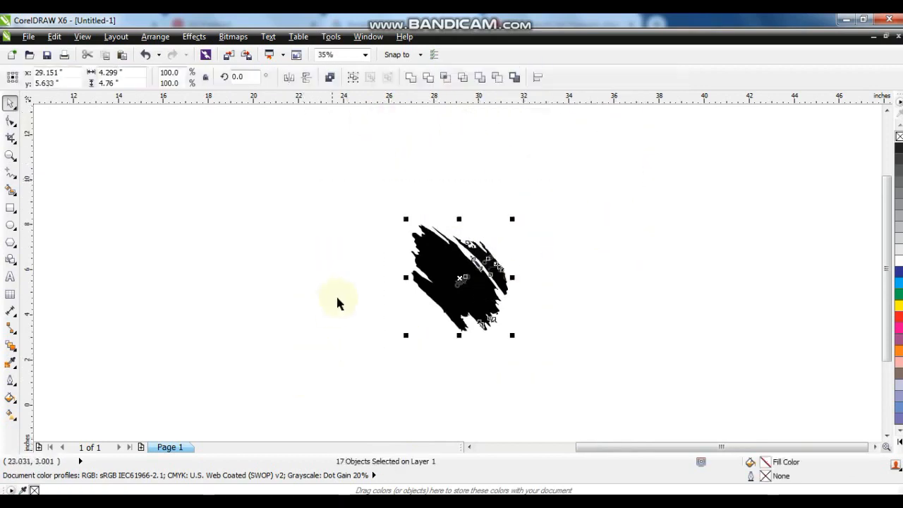
pyautogui.press('F4')
pyautogui.click(621, 315)
pyautogui.click(485, 273)
pyautogui.press('Delete')
pyautogui.moveTo(252, 275); pyautogui.dragTo(502, 348)
pyautogui.press('Delete')
pyautogui.moveTo(612, 192); pyautogui.dragTo(516, 238)
pyautogui.moveTo(617, 222); pyautogui.dragTo(581, 270)
pyautogui.press('Delete')
pyautogui.click(642, 201)
pyautogui.click(659, 258)
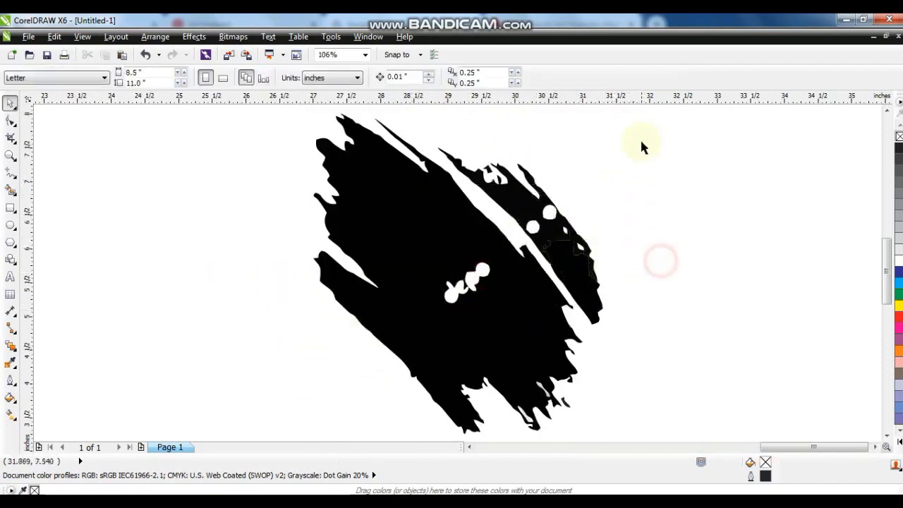
# Step: Weld the pieces of the narrow right-hand part of the stroke and move it against the main body to close the gap
pyautogui.moveTo(433, 117); pyautogui.dragTo(656, 341)
pyautogui.click(411, 79)
pyautogui.moveTo(524, 212); pyautogui.dragTo(488, 218)
pyautogui.click(628, 204)
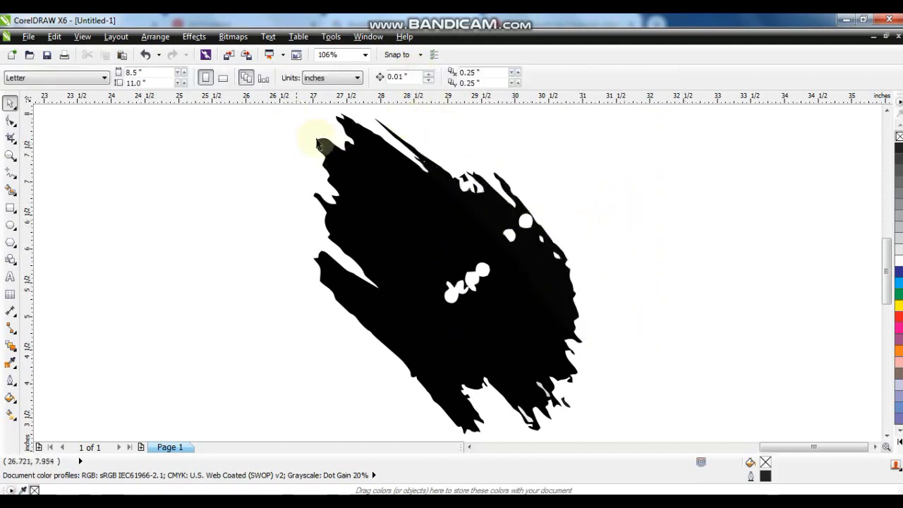
# Step: Weld all pieces of the brush stroke into a single curve
pyautogui.scroll(-3, 365, 205)
pyautogui.moveTo(331, 157); pyautogui.dragTo(565, 360)
pyautogui.hotkey('shift', 'F2')
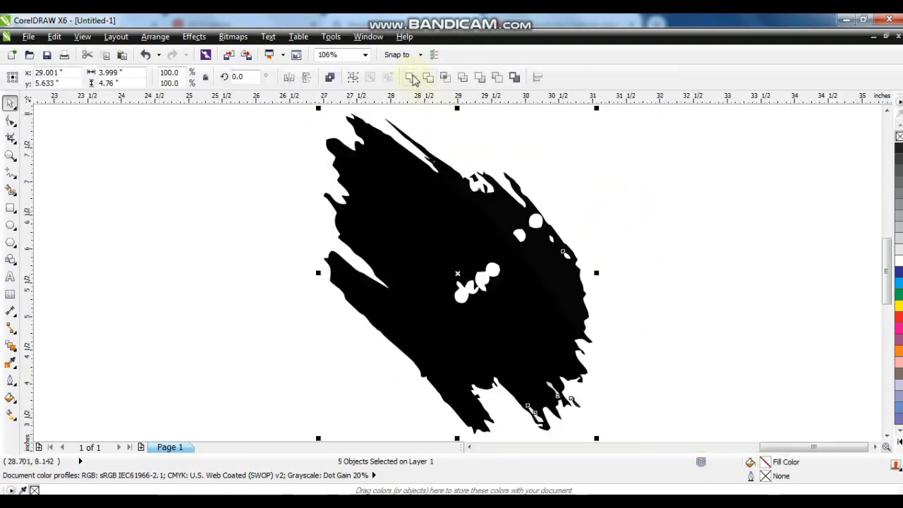
pyautogui.click(411, 77)
pyautogui.click(595, 193)
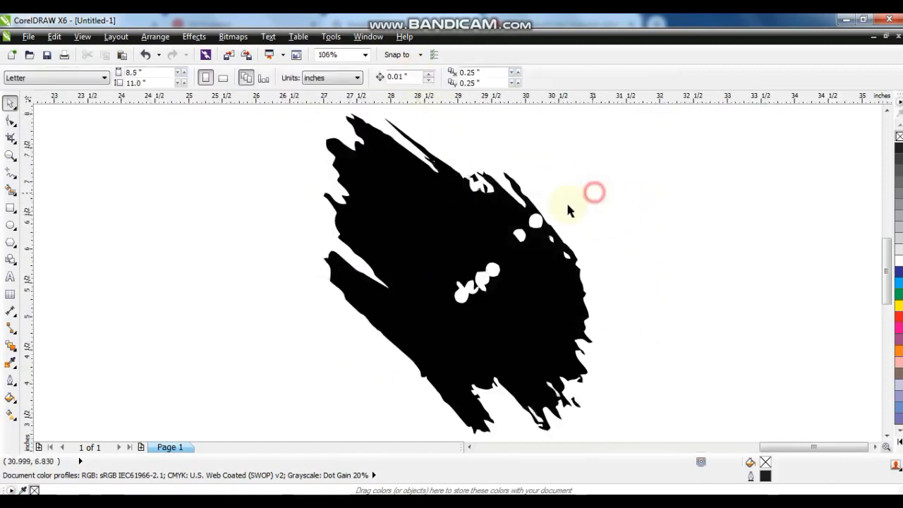
# Step: Draw a closed freehand shape about 2.26 × 1.93 inches over the stroke's white holes and fill it with light grey
pyautogui.click(13, 170)
pyautogui.moveTo(455, 210)
pyautogui.mouseDown()
pyautogui.moveTo(530, 213)
pyautogui.moveTo(550, 225)
pyautogui.moveTo(557, 255)
pyautogui.moveTo(496, 329)
pyautogui.moveTo(444, 225)
pyautogui.moveTo(455, 209)
pyautogui.mouseUp()
pyautogui.click(9, 104)
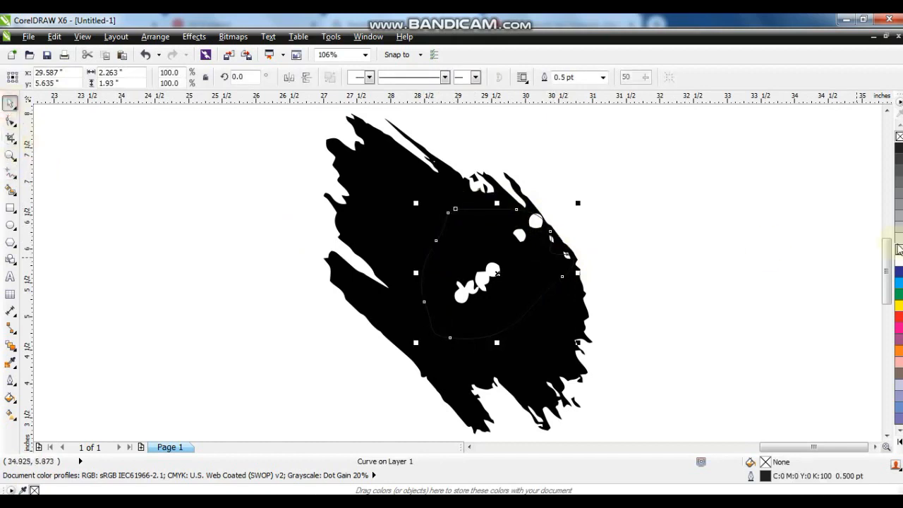
pyautogui.click(899, 250)
# Step: Weld the grey freehand shape to the brush stroke so its inner holes are filled in black
pyautogui.keyDown('shift'); pyautogui.click(394, 157); pyautogui.keyUp('shift')
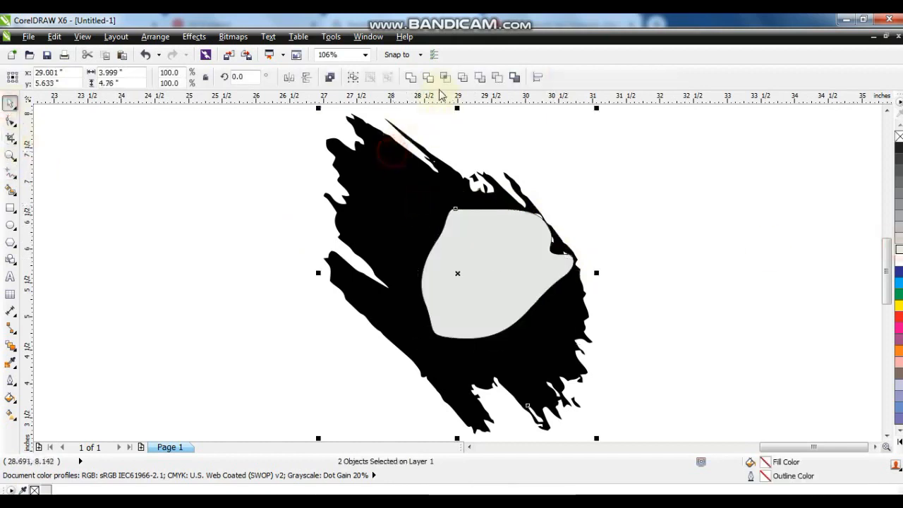
pyautogui.click(411, 78)
pyautogui.click(625, 200)
pyautogui.click(571, 283)
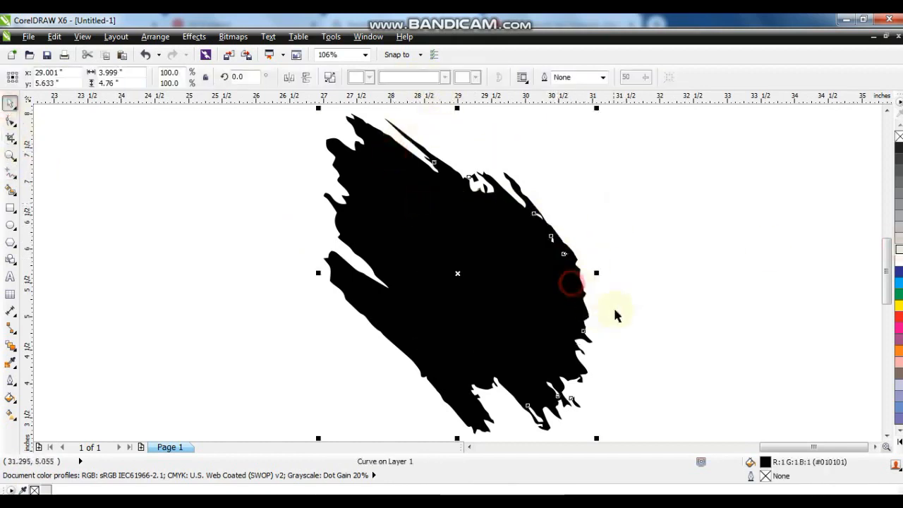
# Step: Move the brush stroke just right of the page and draw a rectangle about 6.43 × 5.98 inches around it
pyautogui.press('F4')
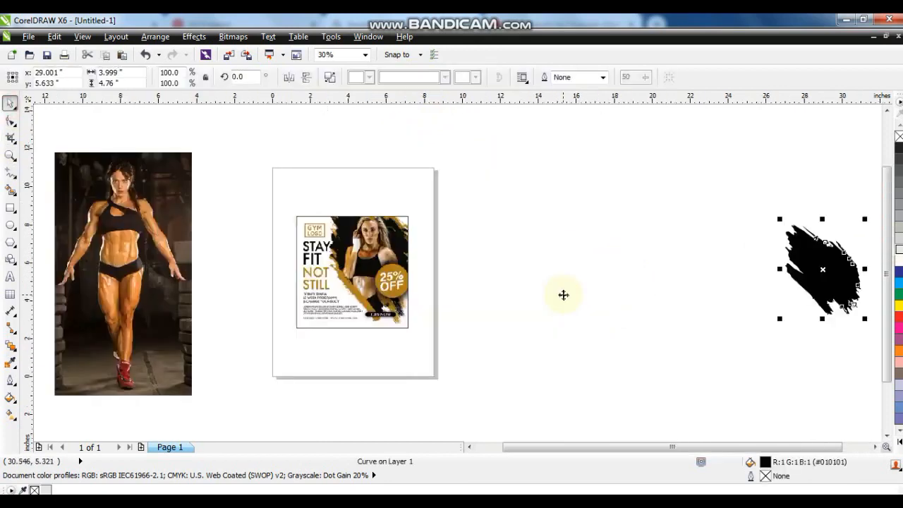
pyautogui.moveTo(817, 264); pyautogui.dragTo(499, 273)
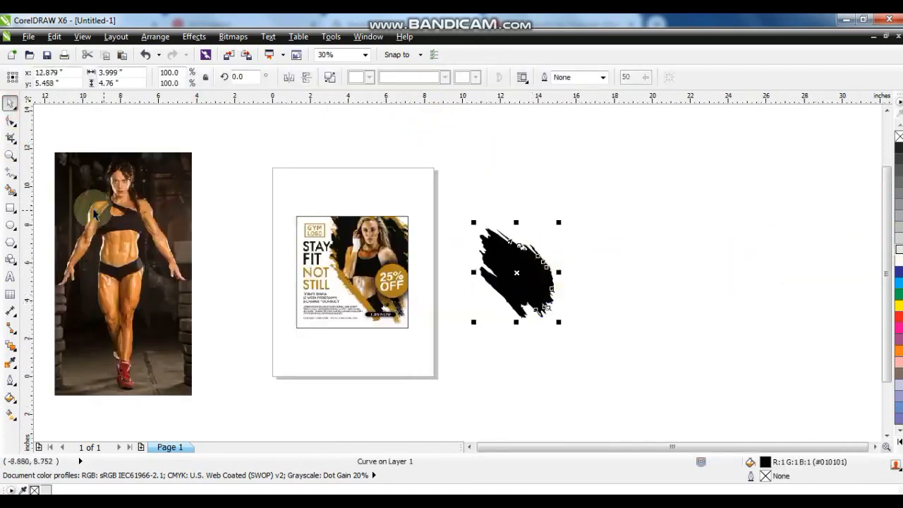
pyautogui.click(10, 155)
pyautogui.moveTo(294, 191); pyautogui.dragTo(688, 355)
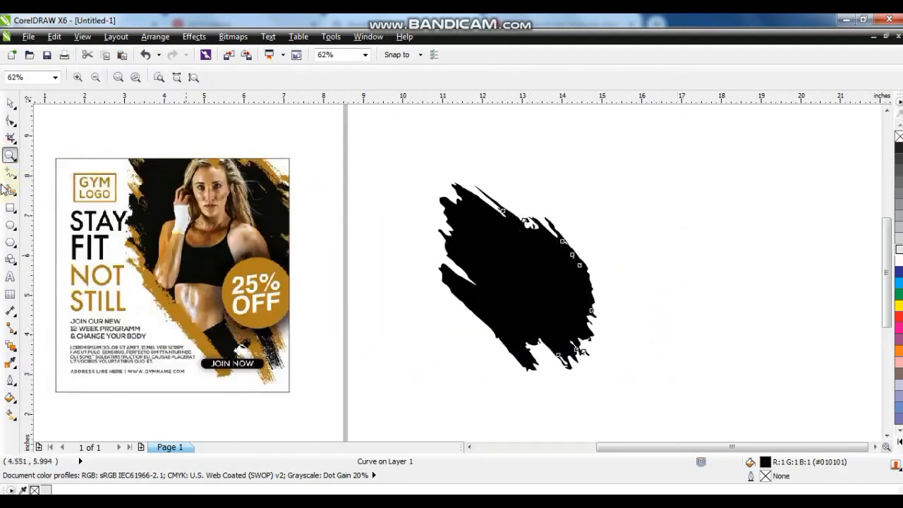
pyautogui.click(10, 209)
pyautogui.moveTo(358, 156); pyautogui.dragTo(614, 394)
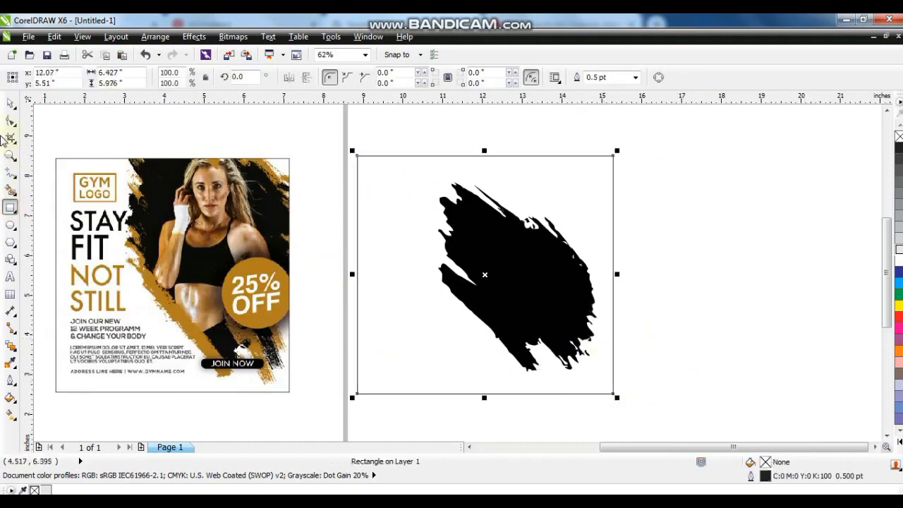
# Step: Rotate the brush stroke to about 167.5°, enlarge it to about 135.7% and place it over the rectangle's right half
pyautogui.click(714, 246)
pyautogui.click(494, 268)
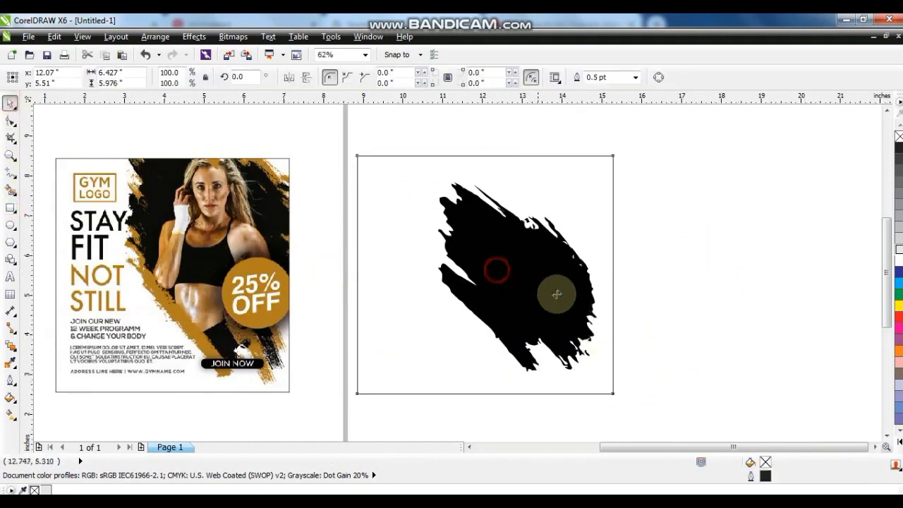
pyautogui.moveTo(671, 165); pyautogui.dragTo(422, 377)
pyautogui.click(543, 300)
pyautogui.moveTo(601, 375)
pyautogui.mouseDown()
pyautogui.moveTo(515, 238)
pyautogui.moveTo(505, 255)
pyautogui.mouseUp()
pyautogui.click(552, 254)
pyautogui.moveTo(600, 173); pyautogui.dragTo(649, 126)
pyautogui.moveTo(556, 271); pyautogui.dragTo(553, 271)
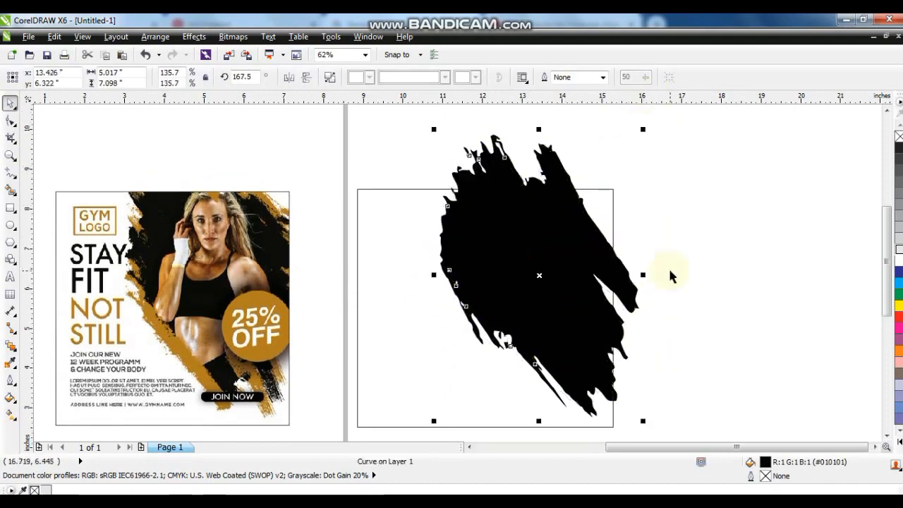
# Step: Sample the gold of the 25% OFF circle in the reference design and fill the brush stroke with it
pyautogui.click(10, 364)
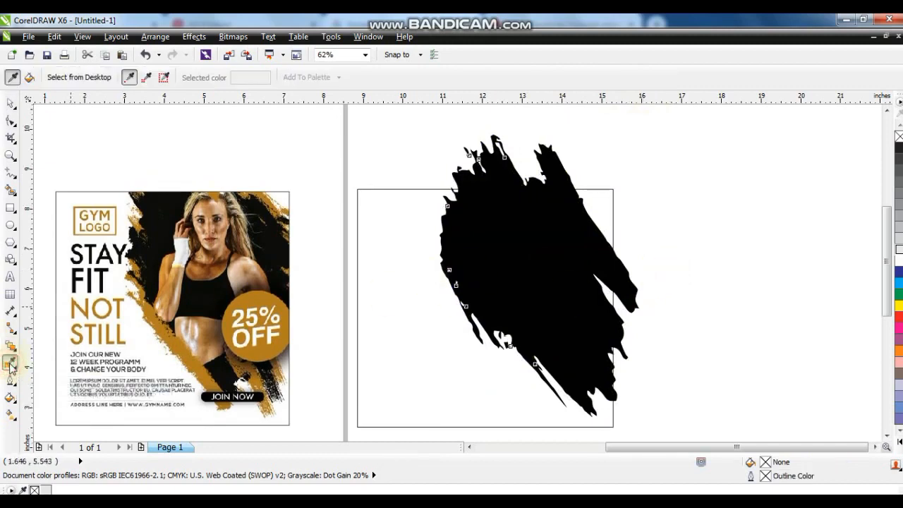
pyautogui.click(269, 346)
pyautogui.click(548, 264)
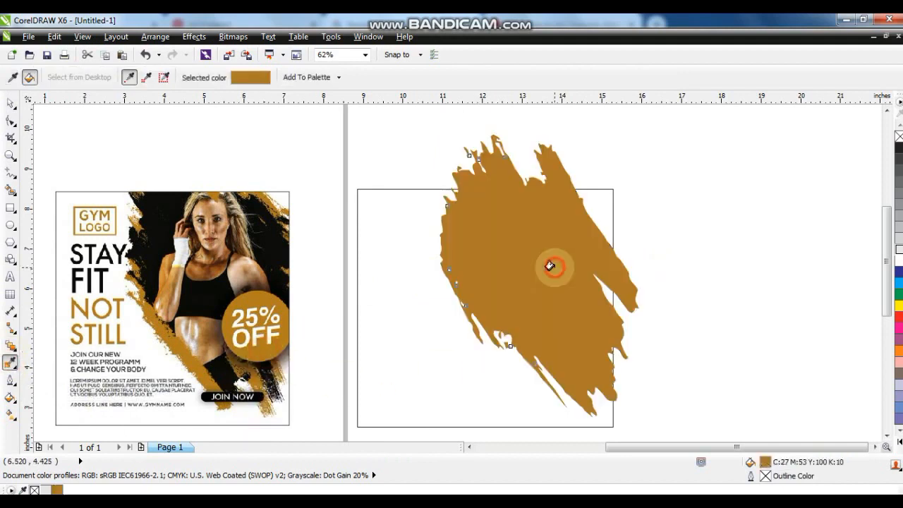
pyautogui.click(10, 105)
pyautogui.click(823, 306)
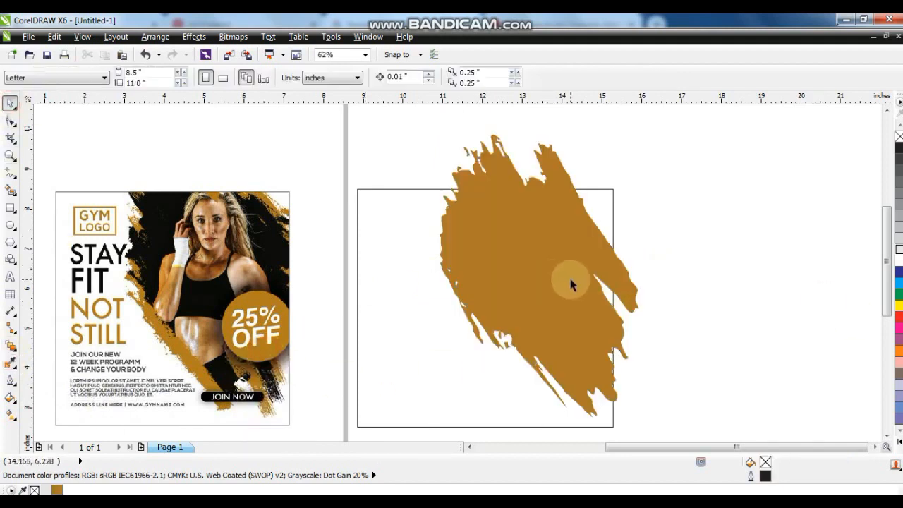
# Step: Duplicate the gold stroke slightly higher, fill the copy with black and offset it so gold edges show behind it
pyautogui.click(570, 283)
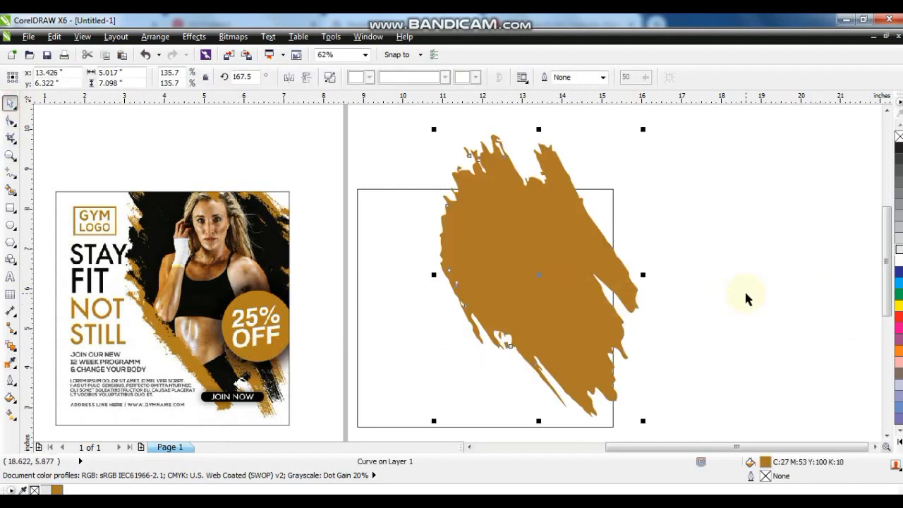
pyautogui.moveTo(573, 297); pyautogui.dragTo(573, 285)
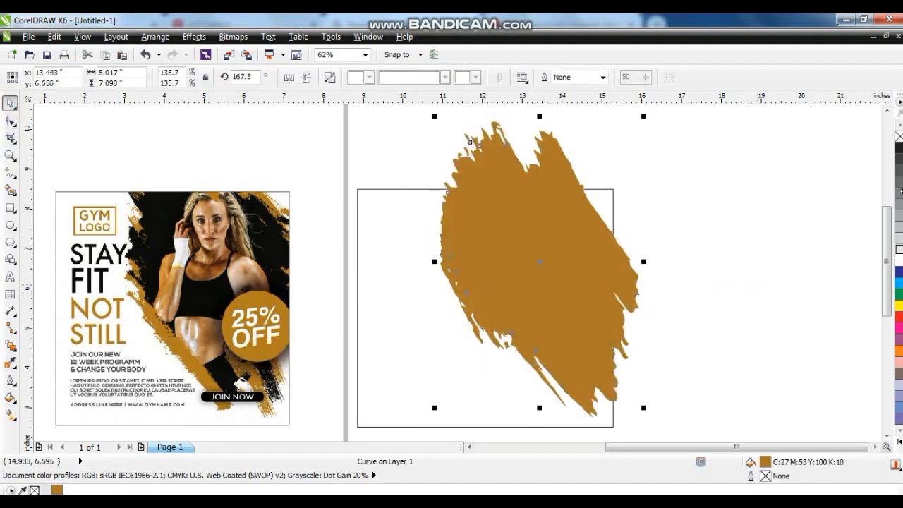
pyautogui.click(899, 148)
pyautogui.click(732, 258)
pyautogui.moveTo(550, 257); pyautogui.dragTo(553, 253)
pyautogui.click(727, 284)
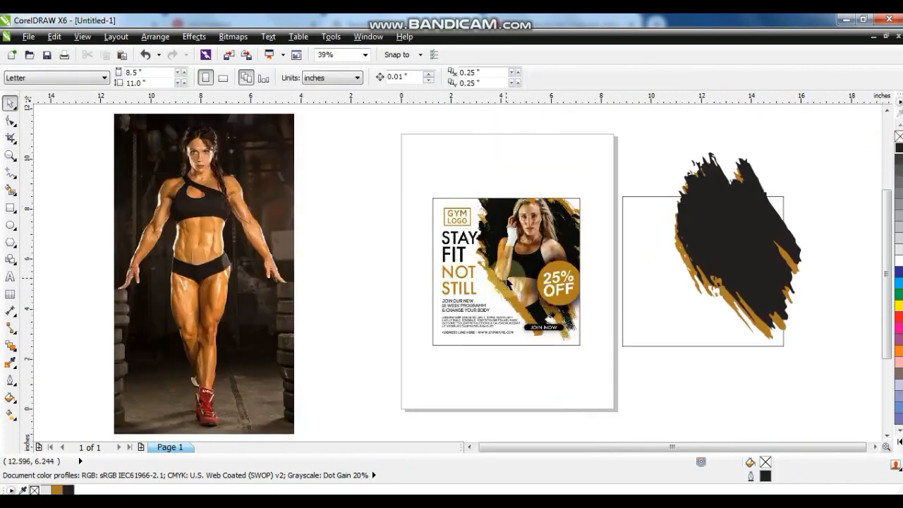
# Step: Scale the photo of the female athlete to about 62% and place it over the brush strokes
pyautogui.click(235, 319)
pyautogui.moveTo(299, 109); pyautogui.dragTo(271, 177)
pyautogui.moveTo(249, 247)
pyautogui.mouseDown()
pyautogui.moveTo(746, 272)
pyautogui.moveTo(784, 237)
pyautogui.moveTo(778, 226)
pyautogui.mouseUp()
pyautogui.hotkey('shift', 'F2')
pyautogui.scroll(-1, 781, 262)
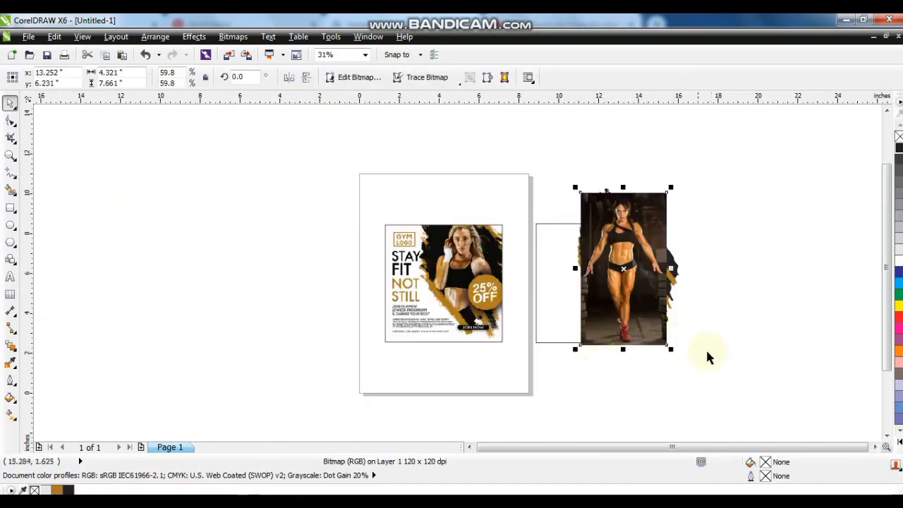
pyautogui.moveTo(671, 349); pyautogui.dragTo(675, 353)
pyautogui.scroll(1, 703, 319)
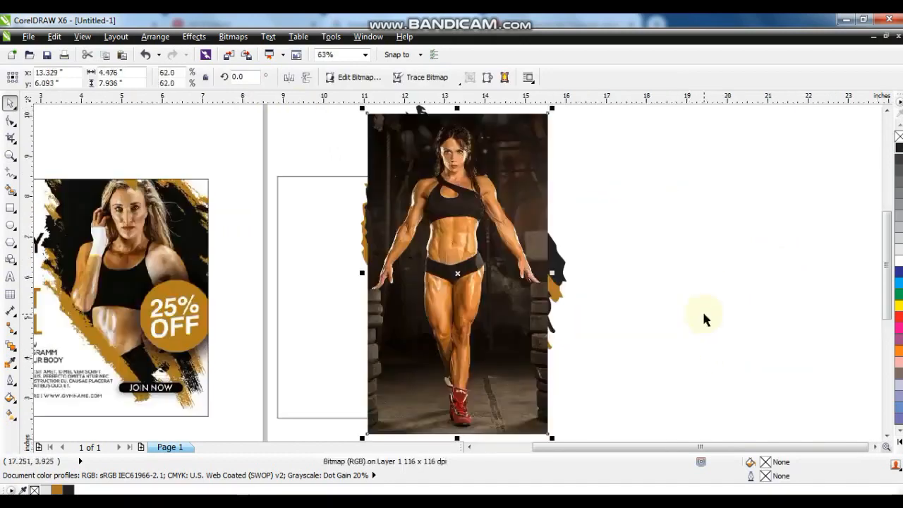
# Step: Give the black brush stroke a white hairline outline, bring it in front of the photo and remove its fill
pyautogui.click(554, 263)
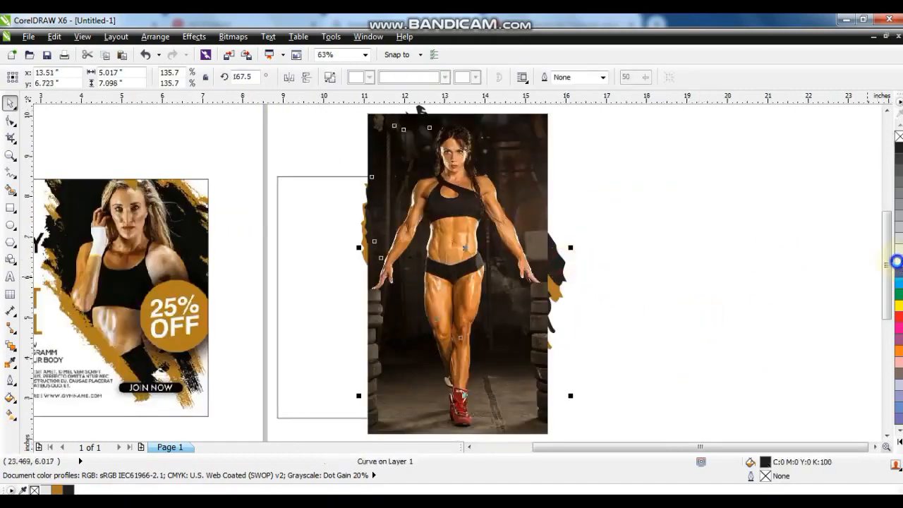
pyautogui.rightClick(897, 263)
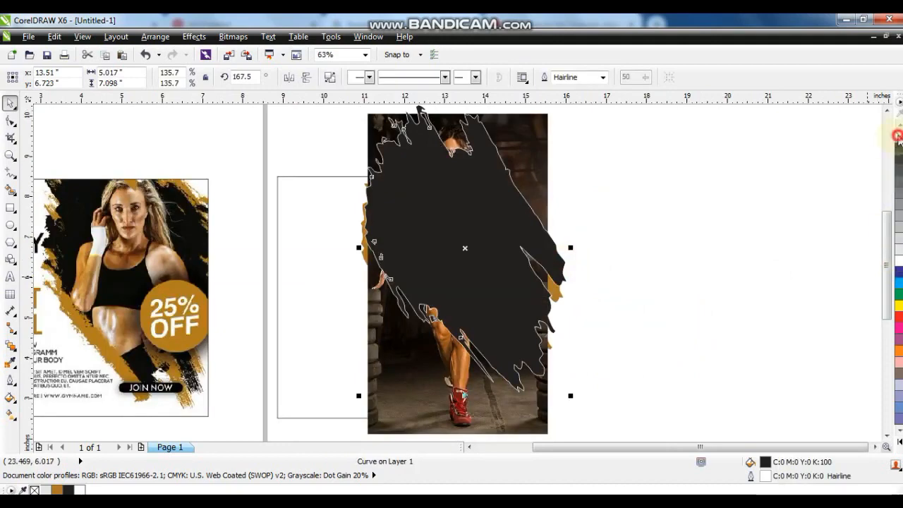
pyautogui.click(897, 137)
pyautogui.click(742, 248)
# Step: Enlarge the athlete photo to about 75.3% and lower it so her head and torso sit within the brush outline
pyautogui.click(407, 397)
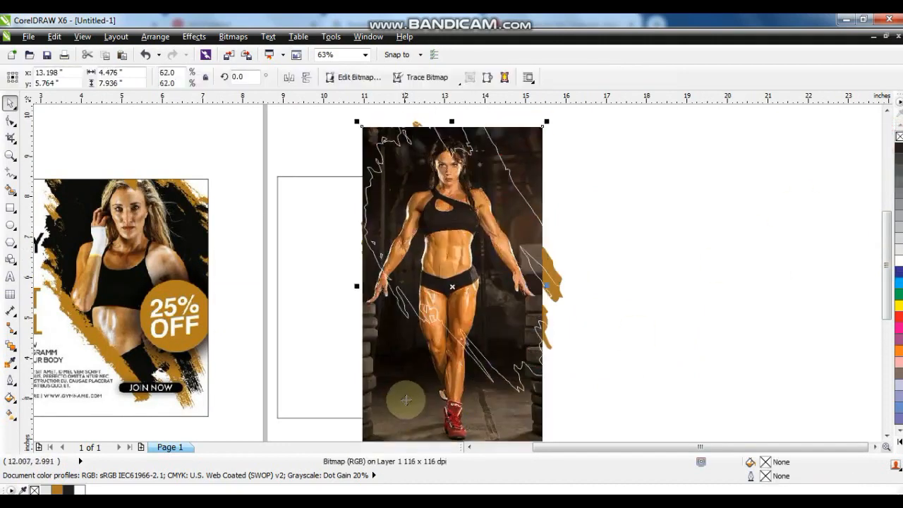
pyautogui.moveTo(548, 123); pyautogui.dragTo(564, 158)
pyautogui.click(414, 387)
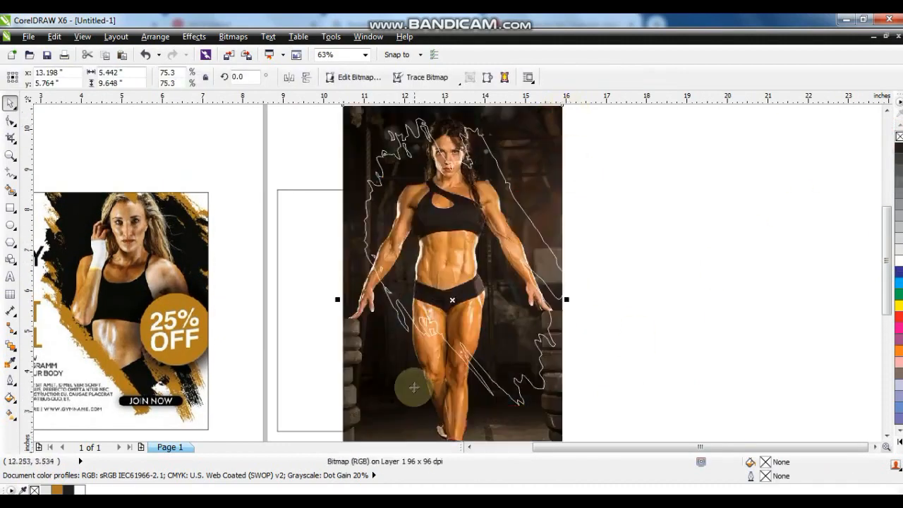
pyautogui.moveTo(414, 383); pyautogui.dragTo(421, 401)
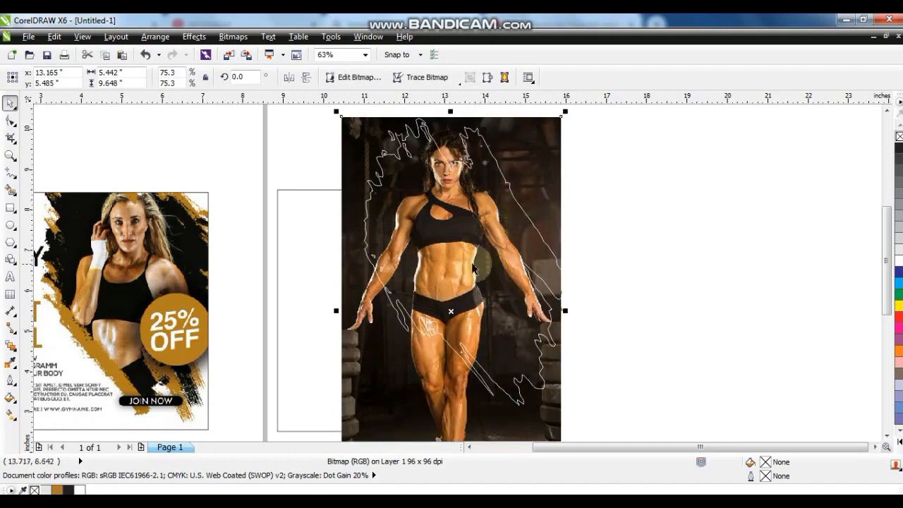
pyautogui.moveTo(392, 355)
pyautogui.mouseDown()
pyautogui.moveTo(391, 379)
pyautogui.moveTo(388, 360)
pyautogui.moveTo(394, 365)
pyautogui.mouseUp()
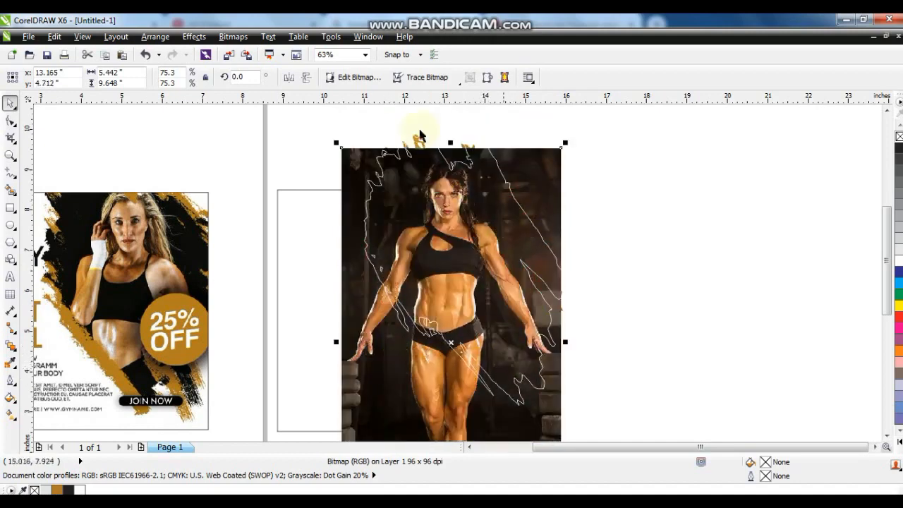
# Step: PowerClip the athlete photo inside the outlined brush-stroke curve
pyautogui.click(194, 36)
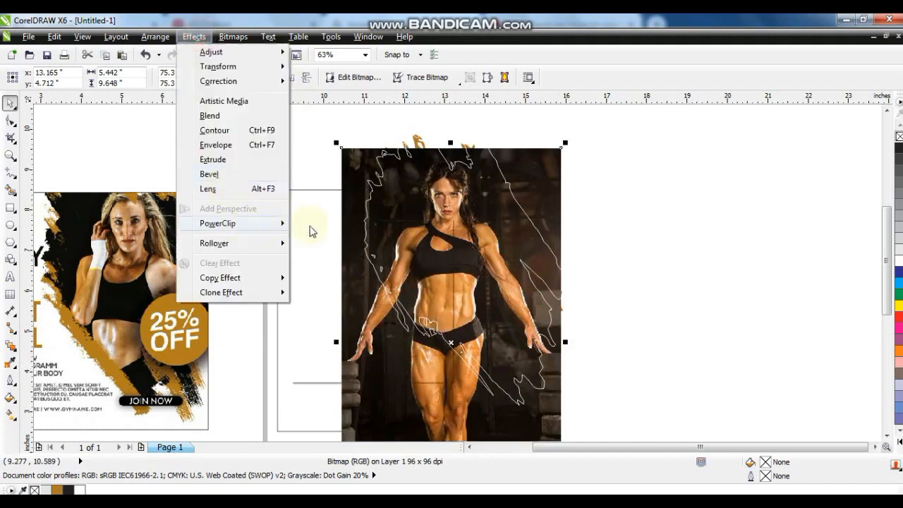
pyautogui.click(311, 225)
pyautogui.click(374, 156)
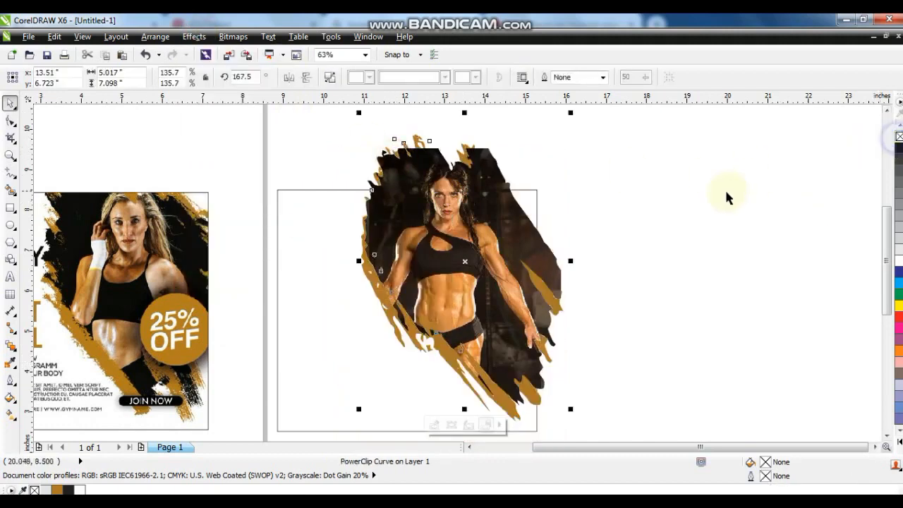
# Step: PowerClip the brush strokes and athlete photo together inside the empty page-frame rectangle
pyautogui.click(727, 198)
pyautogui.moveTo(326, 110); pyautogui.dragTo(614, 427)
pyautogui.click(194, 36)
pyautogui.moveTo(282, 223)
pyautogui.click(339, 224)
pyautogui.click(319, 189)
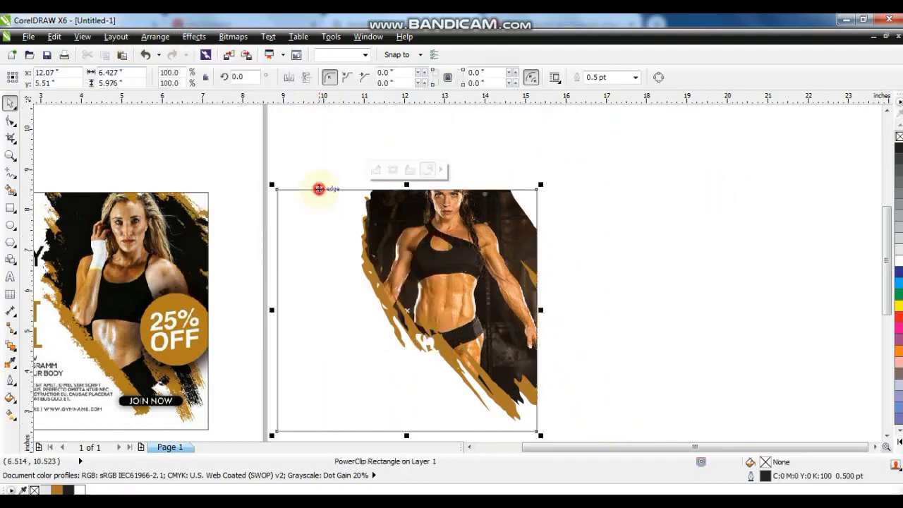
# Step: Edit the frame's PowerClip contents, lower the brush artwork and photo slightly inside the frame, and finish editing
pyautogui.rightClick(443, 242)
pyautogui.click(492, 71)
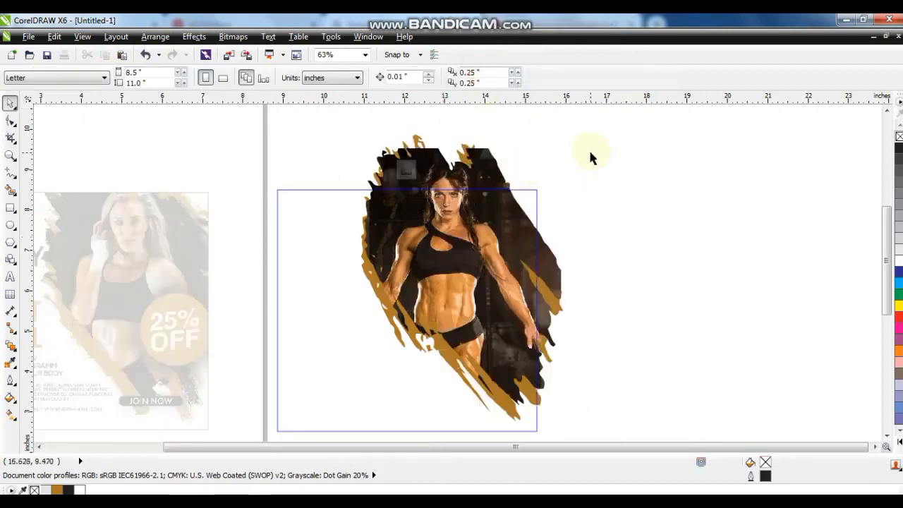
pyautogui.moveTo(476, 239); pyautogui.dragTo(483, 252)
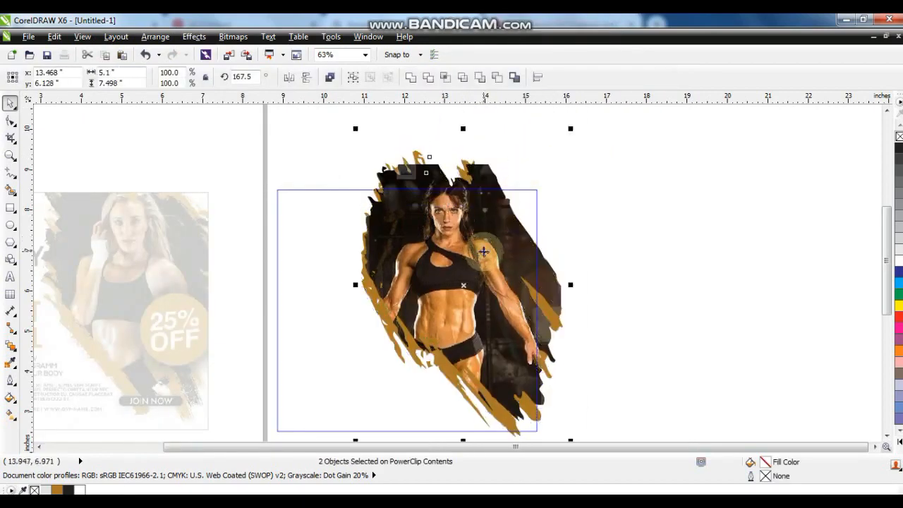
pyautogui.rightClick(483, 252)
pyautogui.click(526, 56)
pyautogui.click(600, 156)
# Step: Add the four-line artistic text STAY / FIT / NOT / STILL in the empty area beside the athlete
pyautogui.click(487, 239)
pyautogui.keyDown('shift'); pyautogui.click(207, 266); pyautogui.keyUp('shift')
pyautogui.hotkey('shift', 'F2')
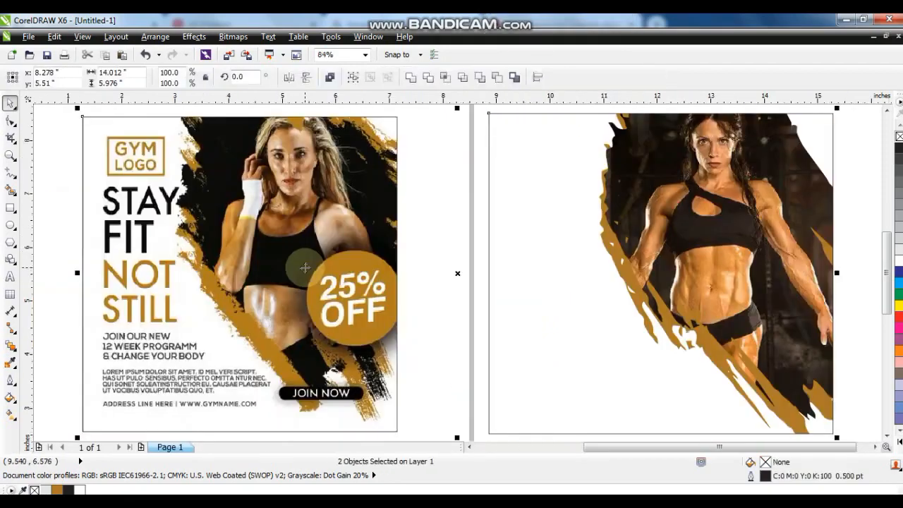
pyautogui.click(427, 293)
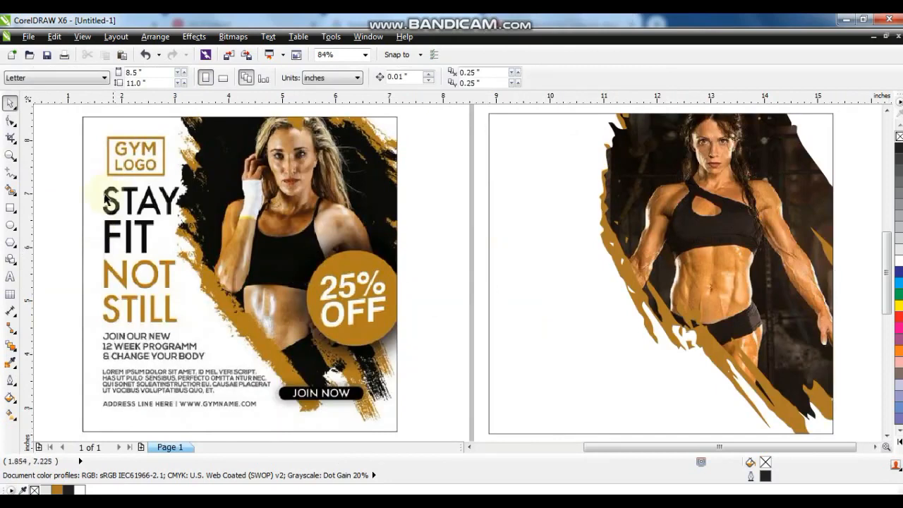
pyautogui.click(10, 277)
pyautogui.click(506, 182)
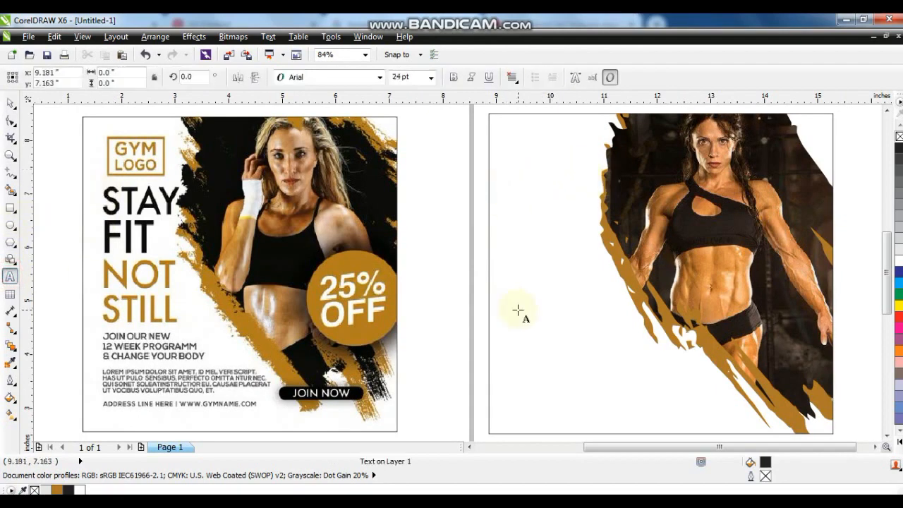
pyautogui.write('STAY')
pyautogui.press('Return')
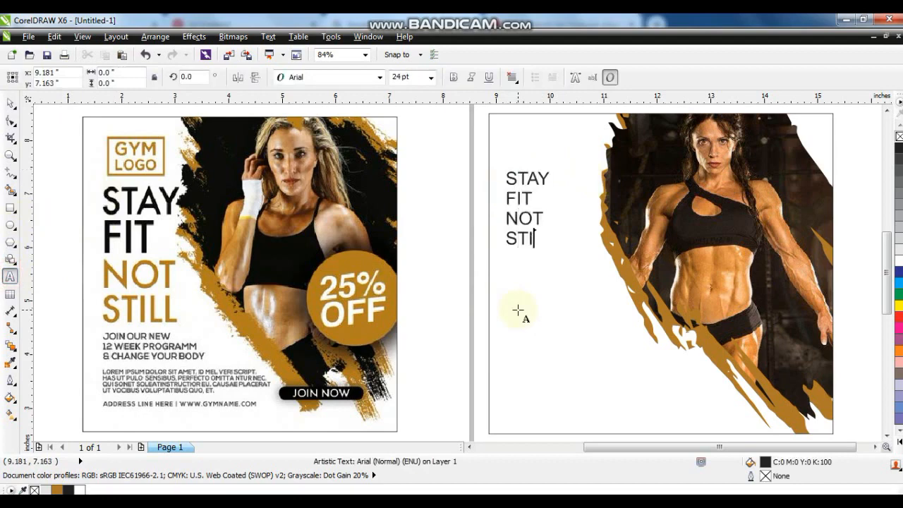
# Step: Make the STAY FIT NOT STILL text bold and enlarge it to about 44.8 pt beside the brush stroke
pyautogui.click(8, 106)
pyautogui.click(455, 77)
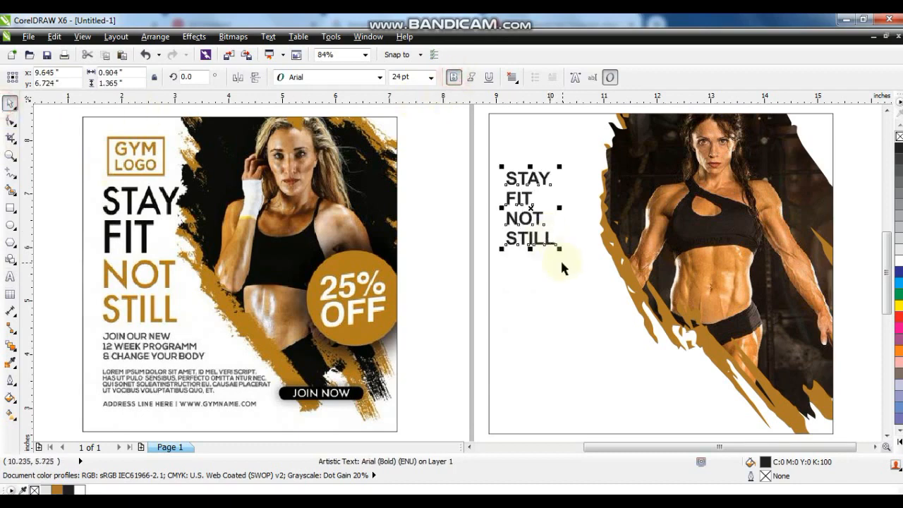
pyautogui.moveTo(559, 250); pyautogui.dragTo(596, 289)
pyautogui.moveTo(542, 210); pyautogui.dragTo(536, 211)
pyautogui.moveTo(582, 292); pyautogui.dragTo(600, 314)
# Step: Break the headline apart into separate lines and move FIT up closer to STAY
pyautogui.hotkey('ctrl', 'k')
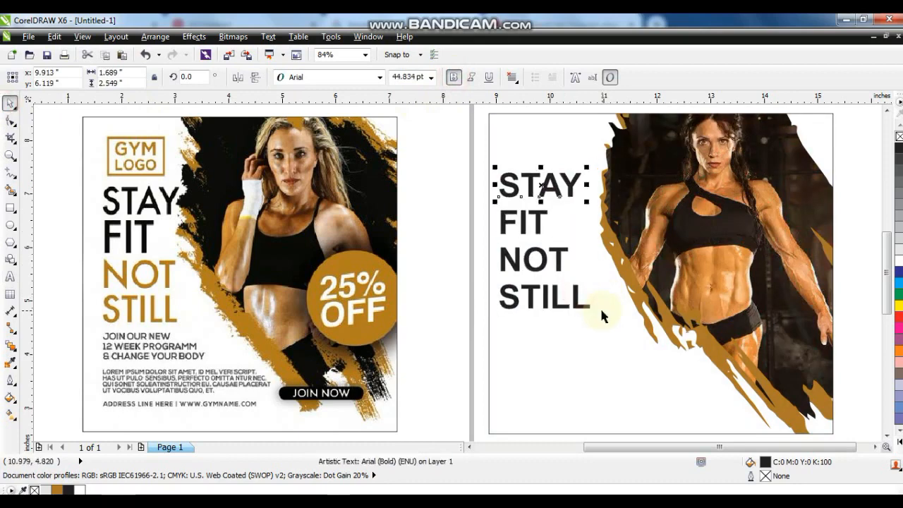
pyautogui.click(602, 311)
pyautogui.moveTo(526, 216); pyautogui.dragTo(526, 211)
# Step: Fill NOT and STILL with the gold brush colour and move them up beneath FIT
pyautogui.moveTo(535, 259); pyautogui.dragTo(612, 329)
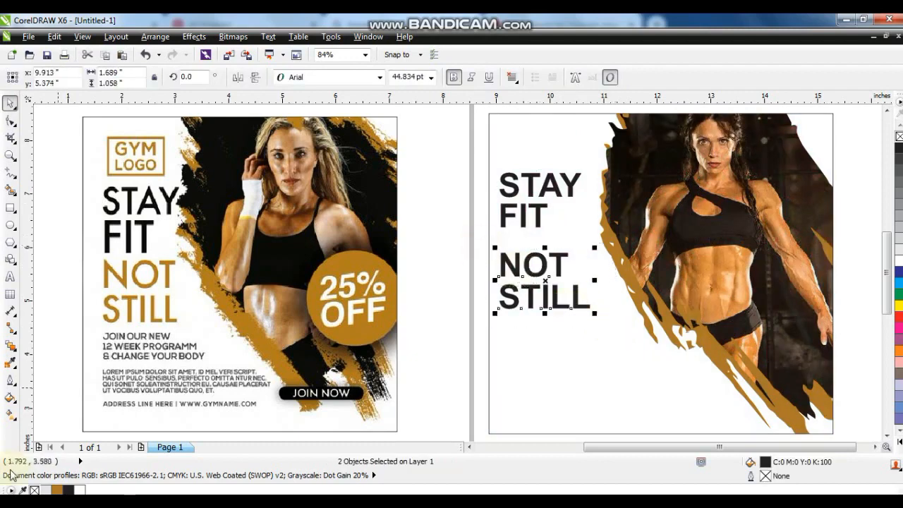
pyautogui.click(59, 491)
pyautogui.moveTo(545, 276); pyautogui.dragTo(545, 255)
# Step: Select all four headline lines and enlarge them slightly
pyautogui.click(485, 141)
pyautogui.moveTo(485, 134); pyautogui.dragTo(604, 292)
pyautogui.click(477, 287)
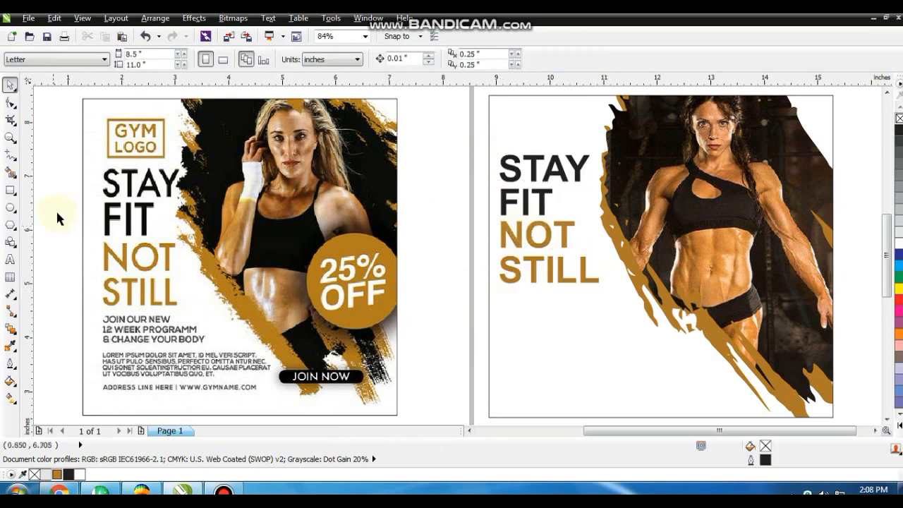
# Step: Draw a rectangle about 1.54 by 0.87 inches above STAY and give it a 4 pt gold outline
pyautogui.click(9, 191)
pyautogui.moveTo(503, 101); pyautogui.dragTo(585, 149)
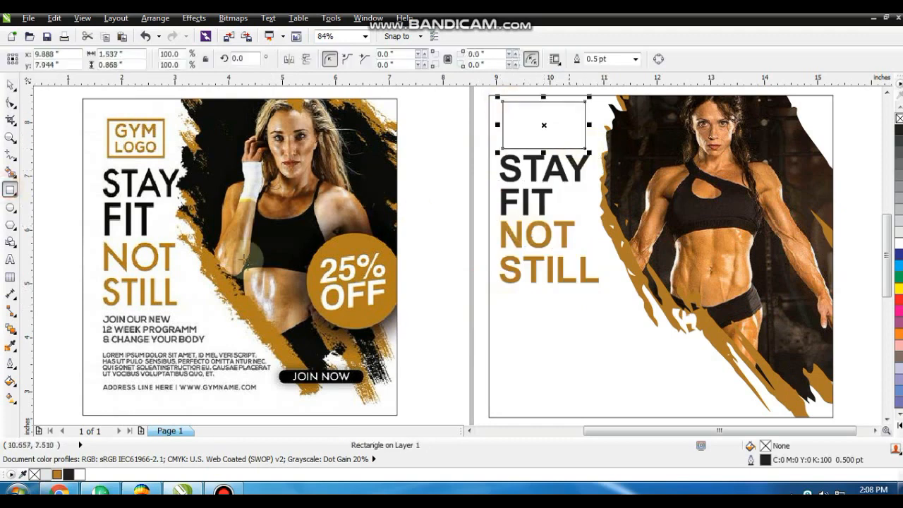
pyautogui.click(10, 363)
pyautogui.click(48, 312)
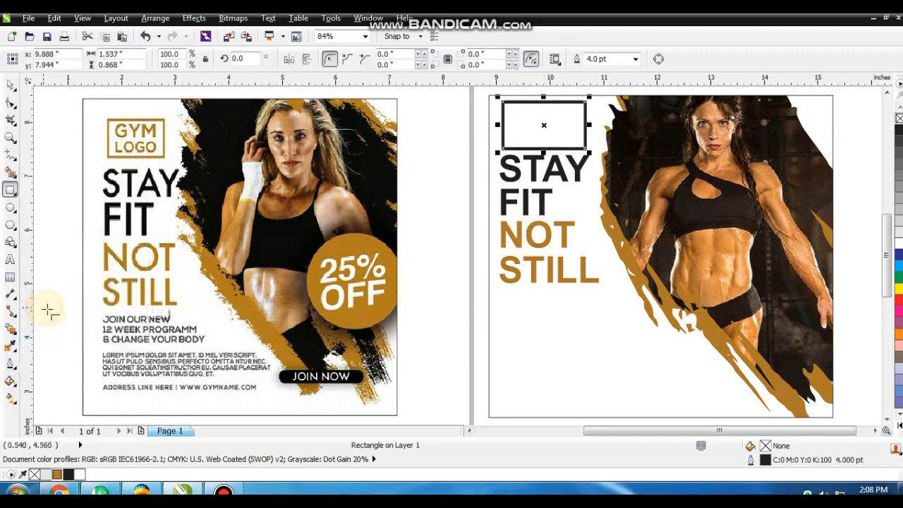
pyautogui.rightClick(55, 474)
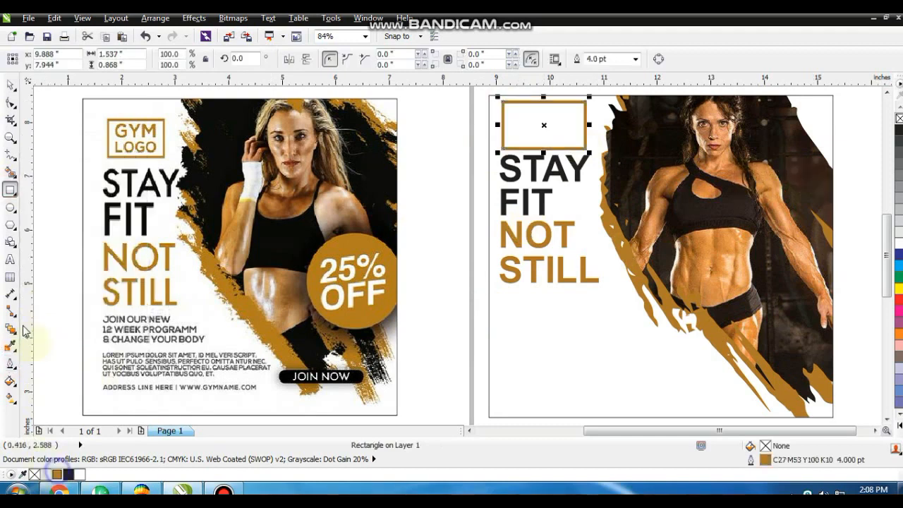
# Step: Shrink the gold logo frame and add bold two-line GYM / LOGO text at about 24 pt over it
pyautogui.click(10, 86)
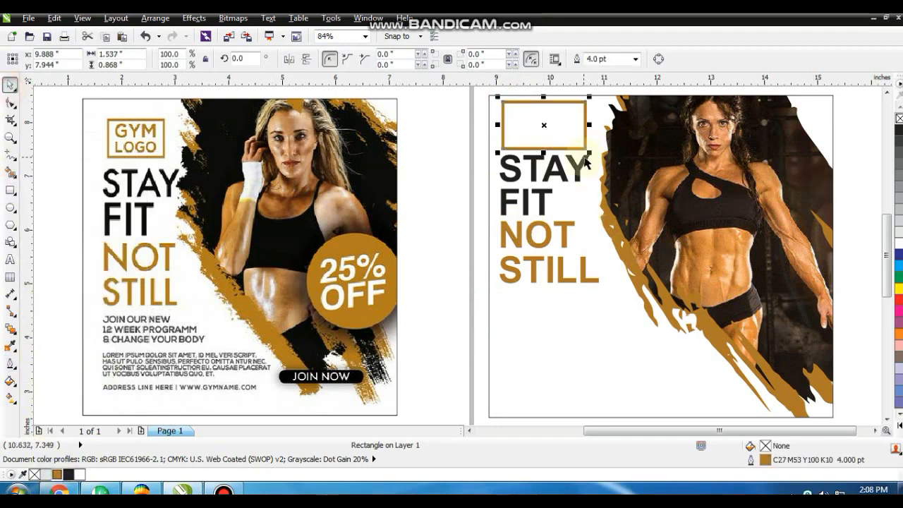
pyautogui.moveTo(588, 151); pyautogui.dragTo(533, 130)
pyautogui.click(10, 259)
pyautogui.hotkey('ctrl', 'a')
pyautogui.write('GY')
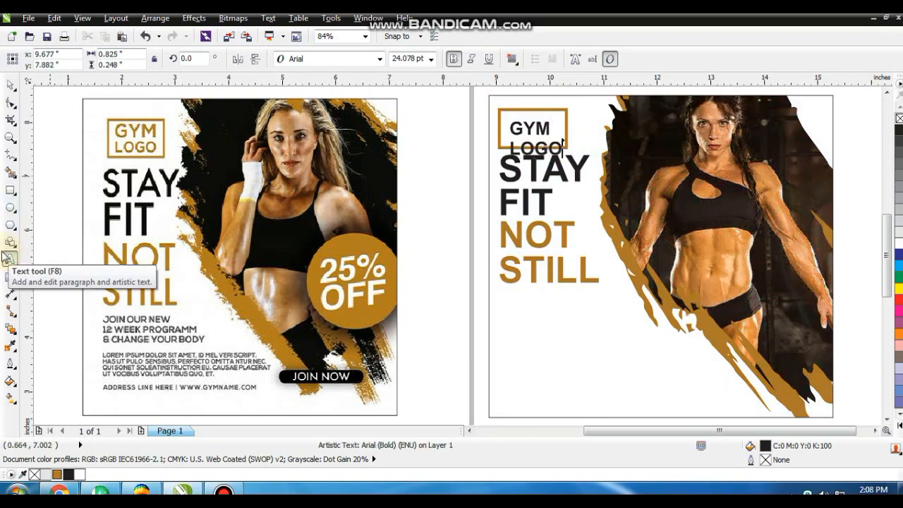
# Step: Center-align the GYM LOGO text lines and fill them with the gold colour
pyautogui.click(514, 60)
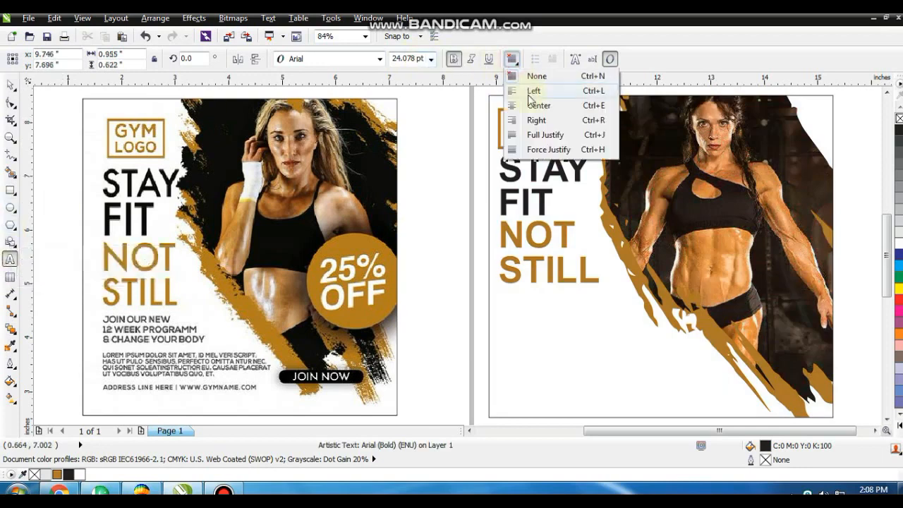
pyautogui.click(531, 105)
pyautogui.click(12, 86)
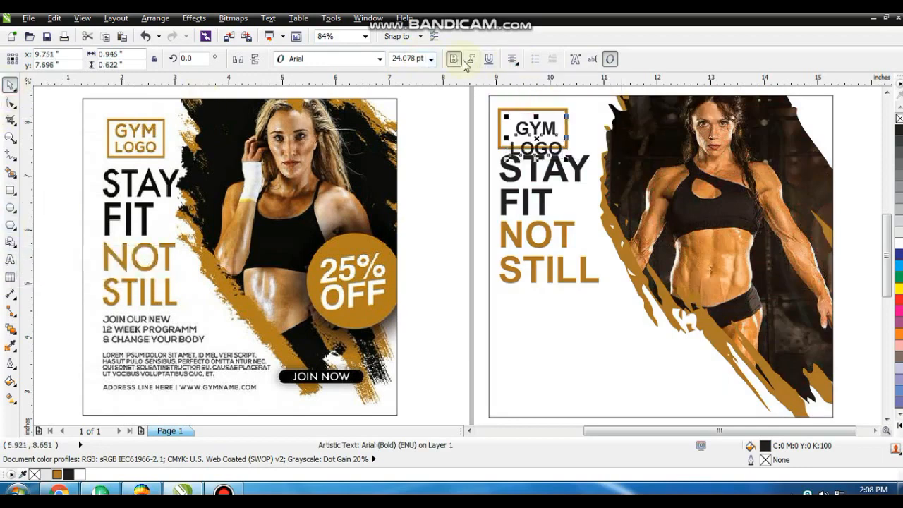
pyautogui.click(58, 476)
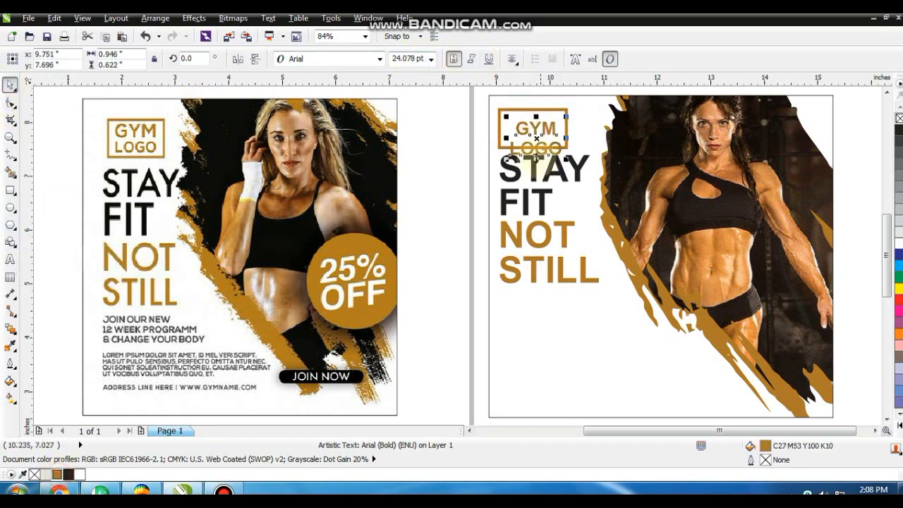
# Step: Center the GYM LOGO text within the gold frame and scale it down to about 22 pt
pyautogui.keyDown('shift'); pyautogui.click(556, 110); pyautogui.keyUp('shift')
pyautogui.press('e')
pyautogui.click(547, 130)
pyautogui.moveTo(566, 151); pyautogui.dragTo(560, 151)
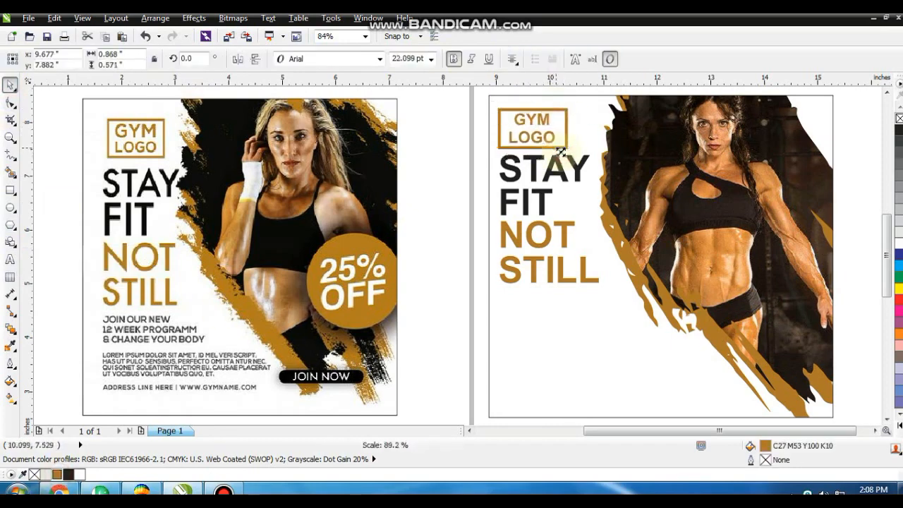
# Step: Place a small copy of FIT below STILL and replace its text with JOIN OUR NEW / 12 WEEK PROGRAMM / & CHANGE YOUR BODY
pyautogui.click(477, 210)
pyautogui.moveTo(545, 196); pyautogui.dragTo(525, 310)
pyautogui.click(13, 262)
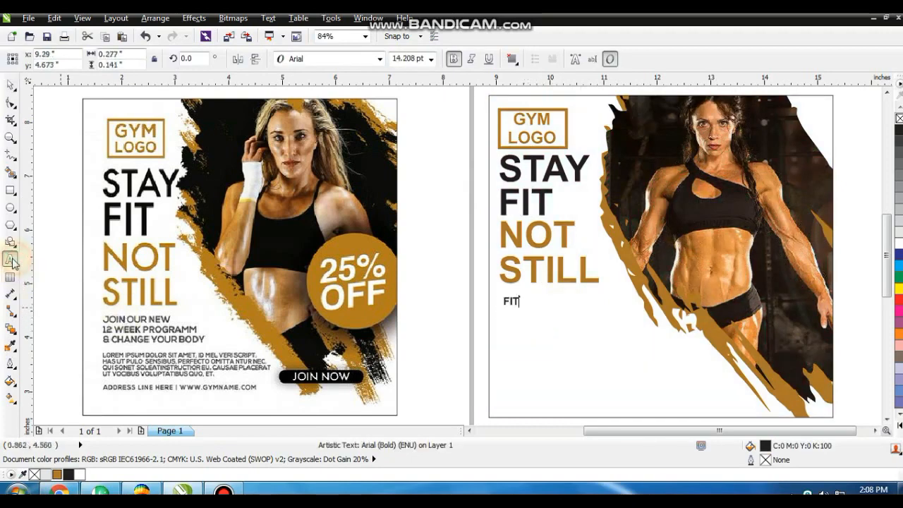
pyautogui.write('JOIN OUR NEW')
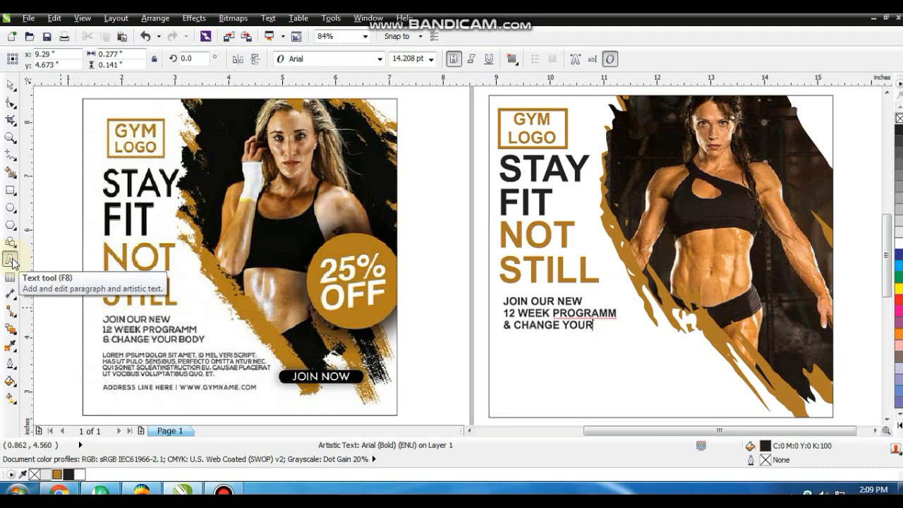
# Step: Duplicate the three-line JOIN OUR NEW text directly below itself and scale the copy to about 8.6 pt
pyautogui.click(10, 84)
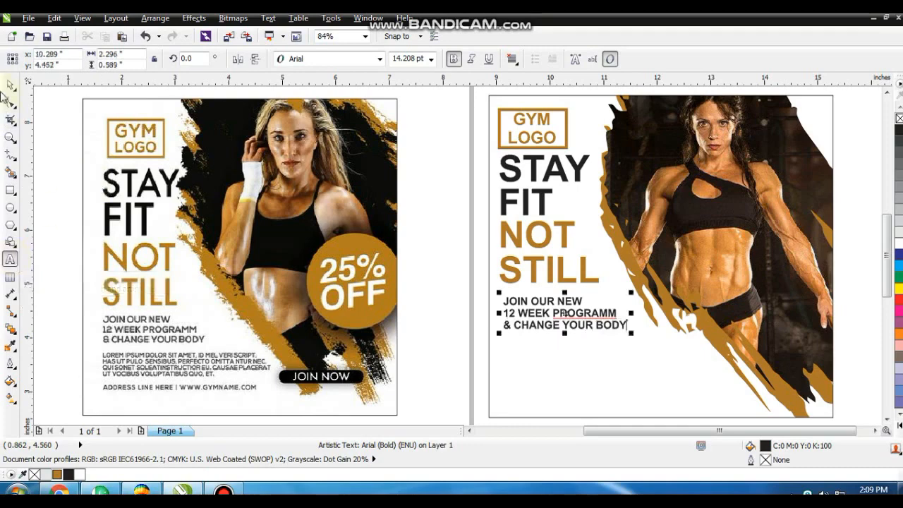
pyautogui.moveTo(578, 308); pyautogui.dragTo(577, 350)
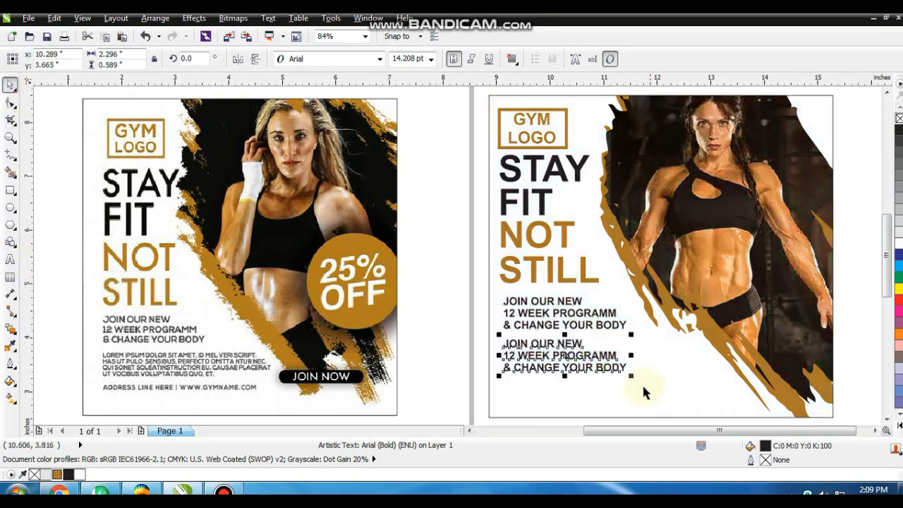
pyautogui.moveTo(632, 378); pyautogui.dragTo(583, 364)
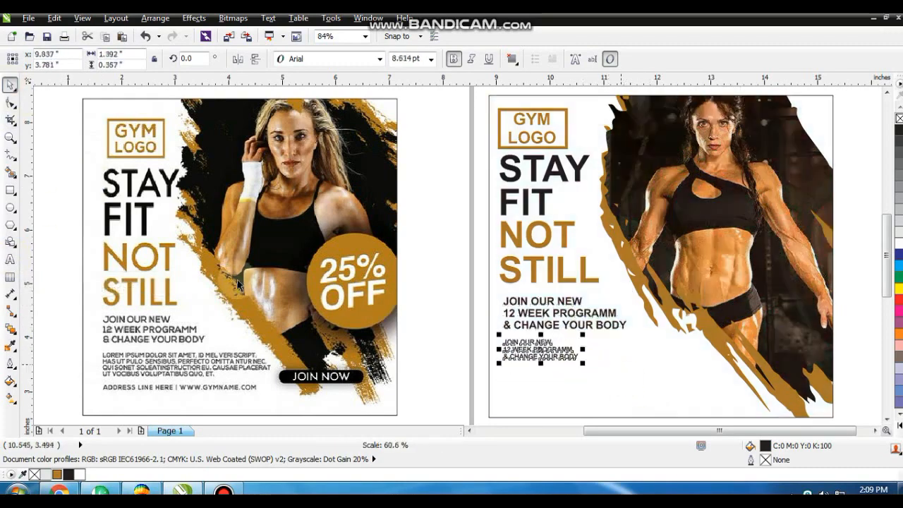
# Step: Join the three lines of the small text copy into a single line
pyautogui.click(10, 259)
pyautogui.hotkey('shift', 'Home')
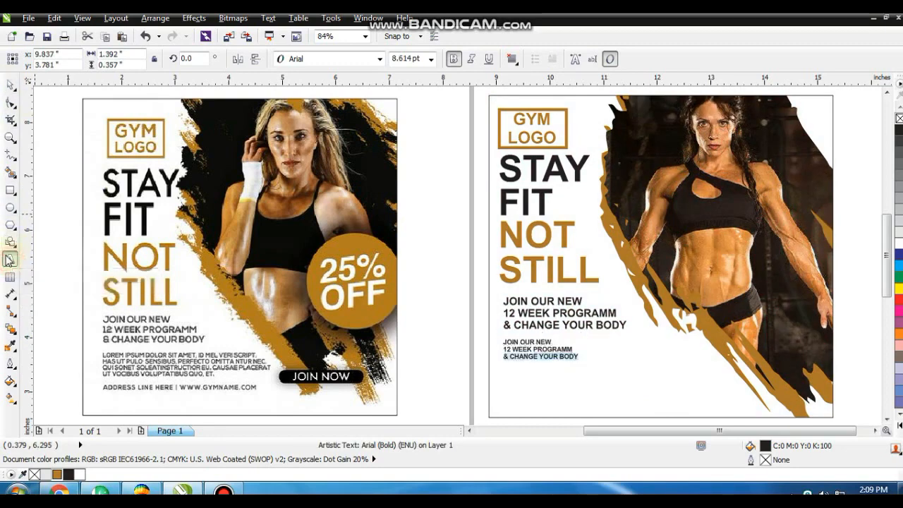
pyautogui.press('Delete')
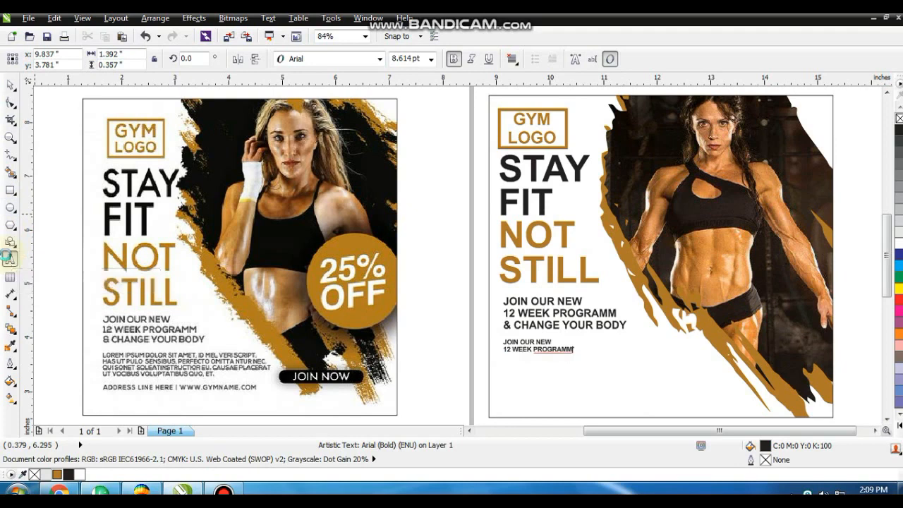
pyautogui.hotkey('ctrl', 'z')
pyautogui.press('BackSpace')
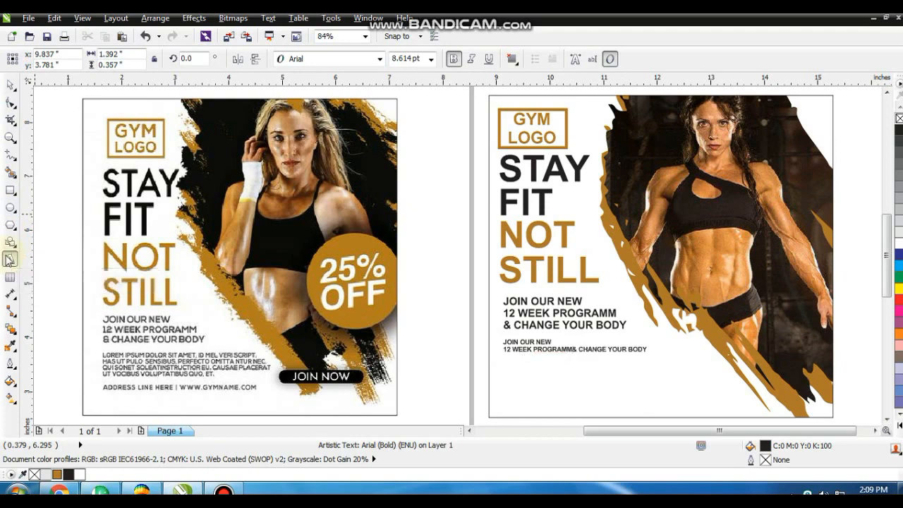
pyautogui.press('BackSpace')
# Step: Copy the small text line and paste it repeatedly to build a five-line paragraph
pyautogui.hotkey('ctrl', 'a')
pyautogui.hotkey('ctrl', 'c')
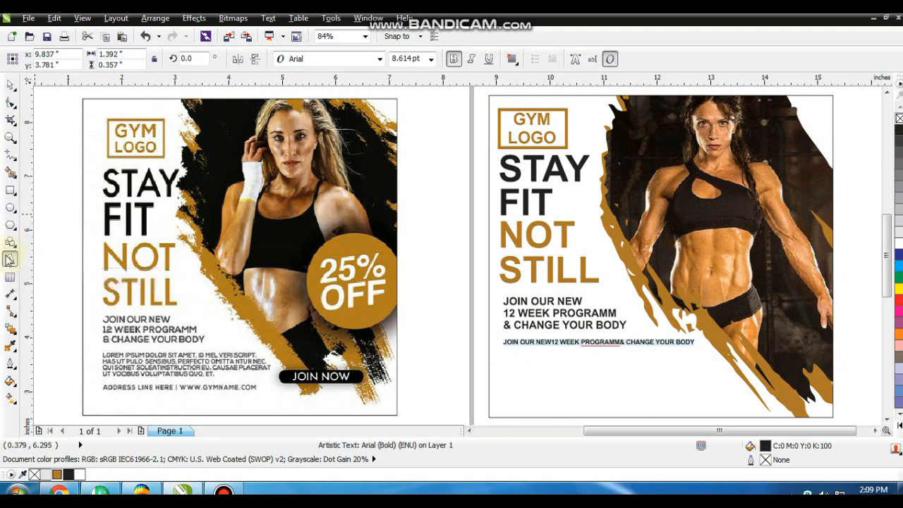
pyautogui.press('End')
pyautogui.press('Return')
pyautogui.hotkey('ctrl', 'v')
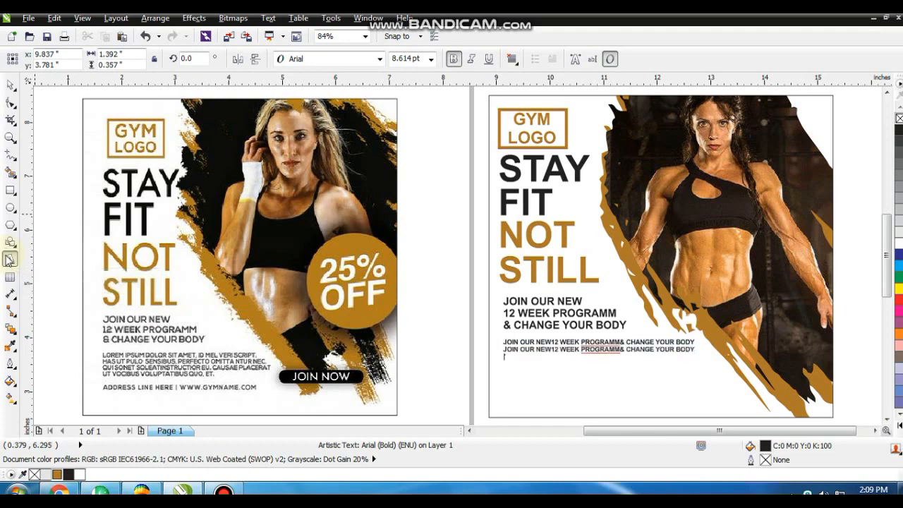
pyautogui.hotkey('ctrl', 'v')
pyautogui.press('Return')
pyautogui.hotkey('ctrl', 'v')
pyautogui.hotkey('ctrl', 'v')
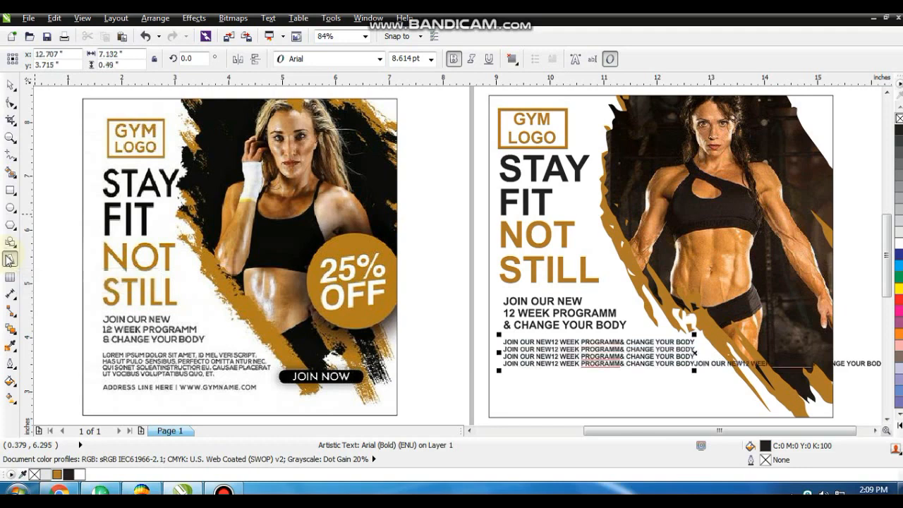
pyautogui.hotkey('ctrl', 'z')
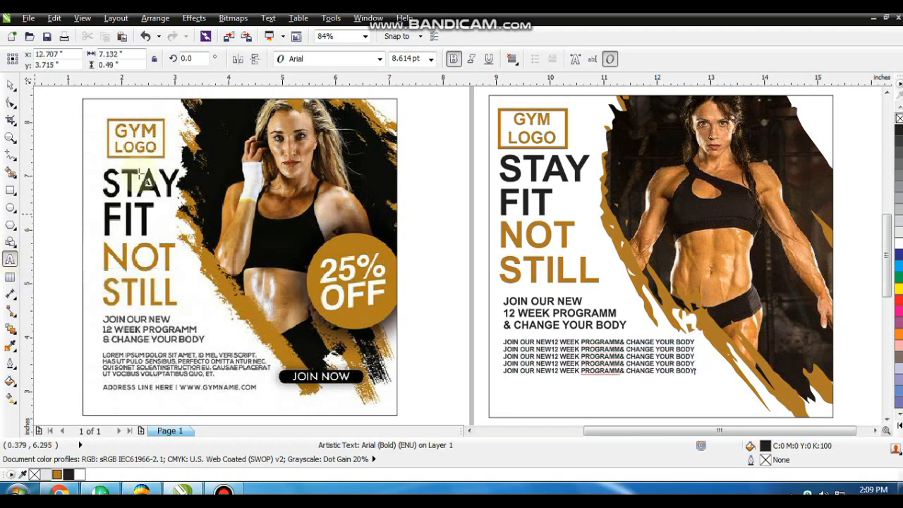
# Step: Increase the line spacing of the five-line small paragraph and move it down slightly
pyautogui.click(10, 103)
pyautogui.moveTo(500, 380); pyautogui.dragTo(500, 395)
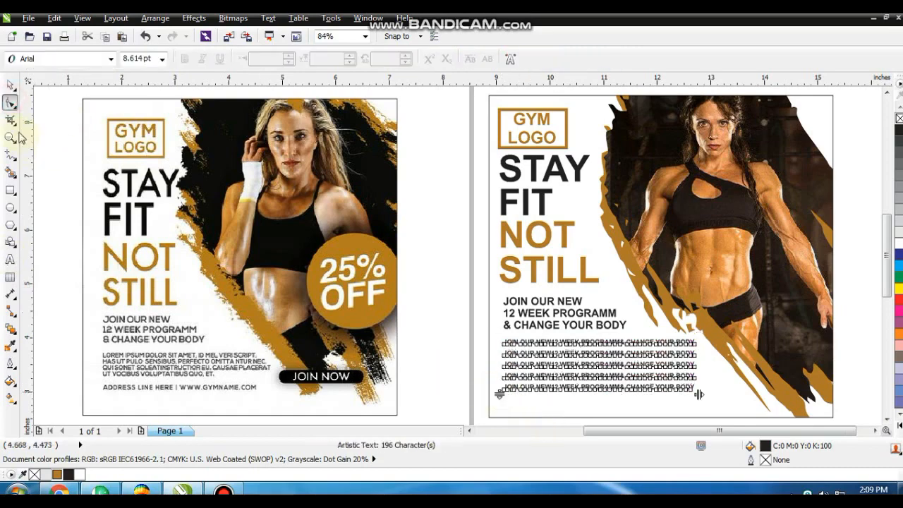
pyautogui.click(10, 85)
pyautogui.click(635, 352)
pyautogui.moveTo(635, 353); pyautogui.dragTo(634, 367)
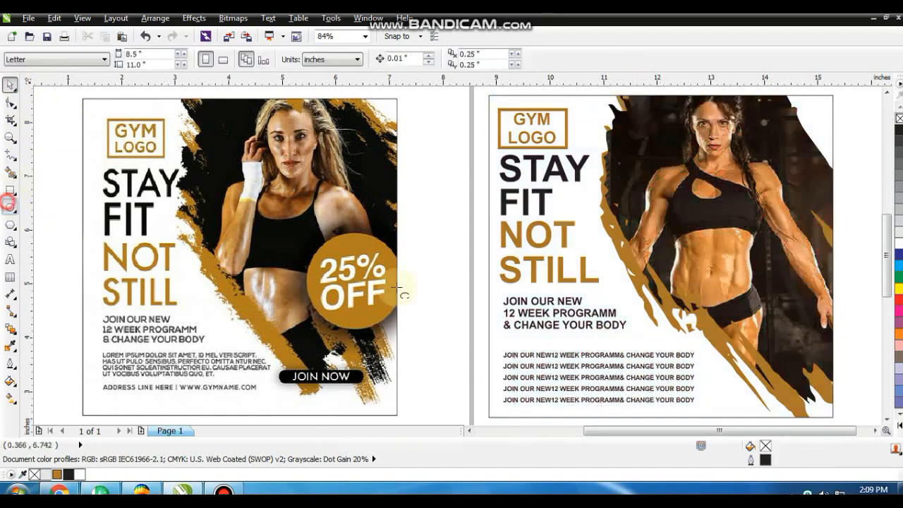
# Step: Draw a circle about 1.95 inches across, place it over the right edge of the athlete photo and fill it with golden brown
pyautogui.moveTo(298, 228)
pyautogui.mouseDown()
pyautogui.moveTo(405, 323)
pyautogui.moveTo(411, 341)
pyautogui.mouseUp()
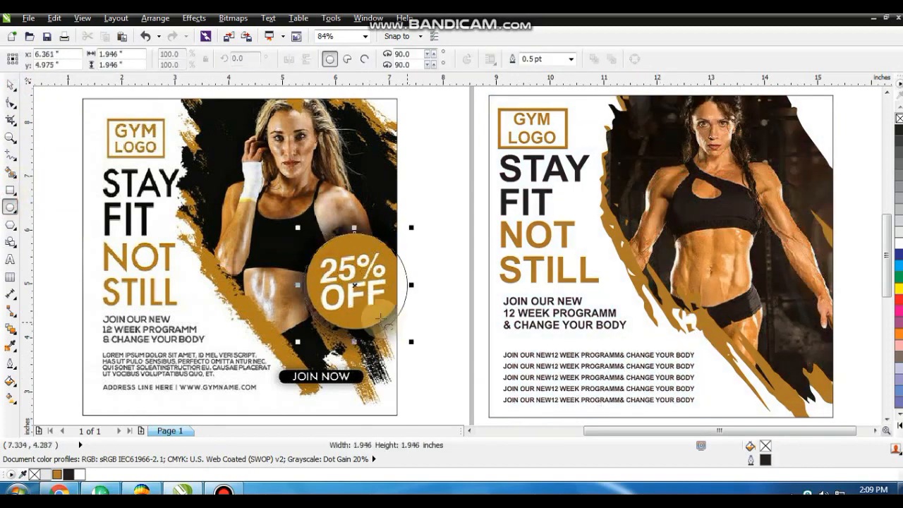
pyautogui.click(10, 84)
pyautogui.moveTo(353, 284); pyautogui.dragTo(806, 244)
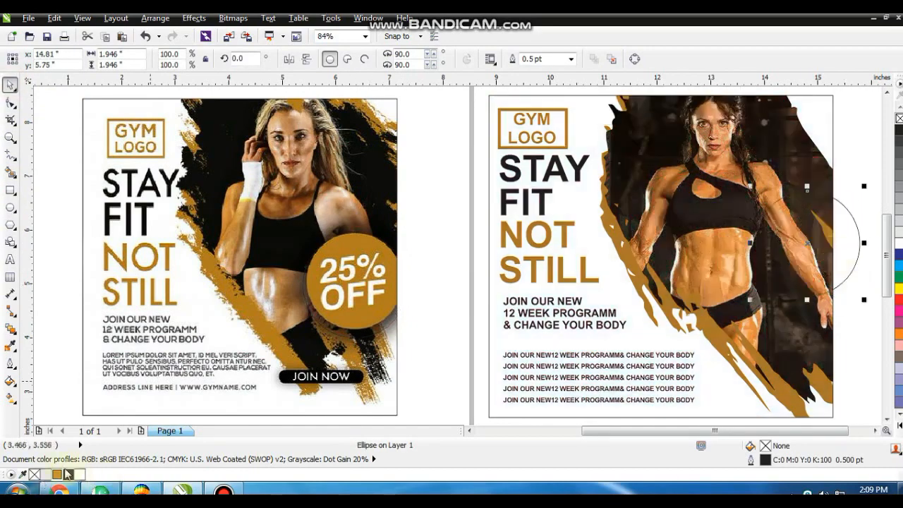
pyautogui.click(54, 472)
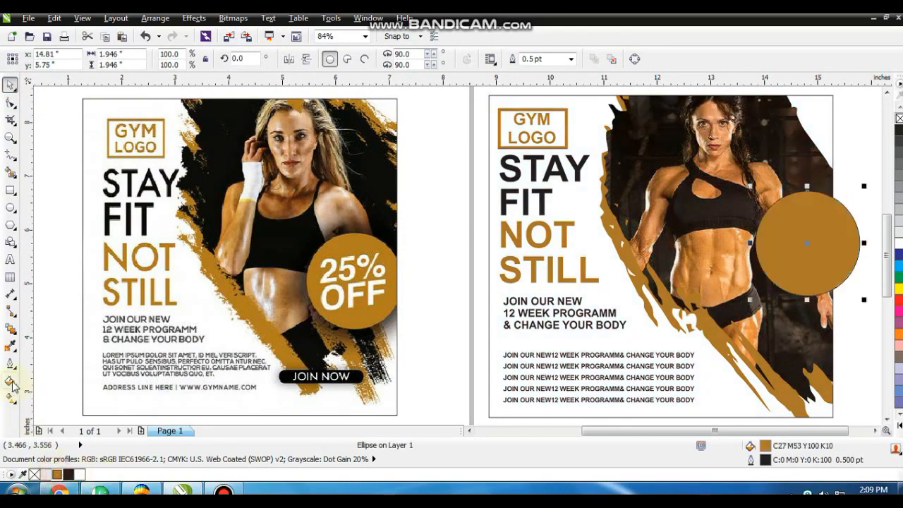
# Step: Add a drop shadow to the golden circle, offset slightly down-left, with Outside feathering and opacity raised to 100
pyautogui.click(11, 329)
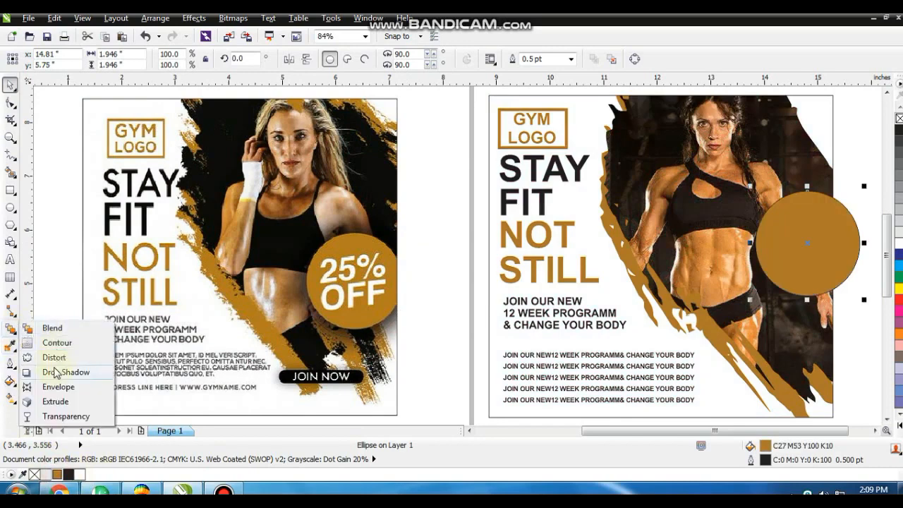
pyautogui.click(56, 372)
pyautogui.moveTo(807, 243); pyautogui.dragTo(789, 277)
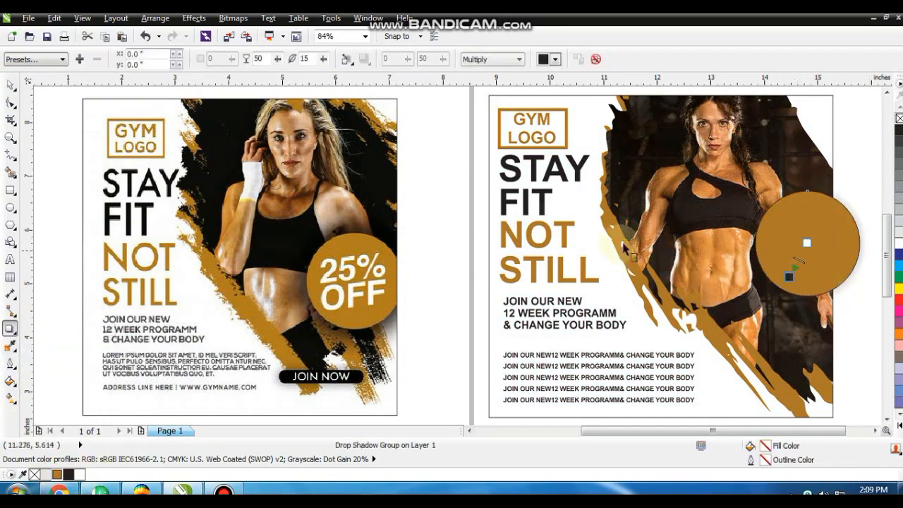
pyautogui.click(345, 59)
pyautogui.click(357, 151)
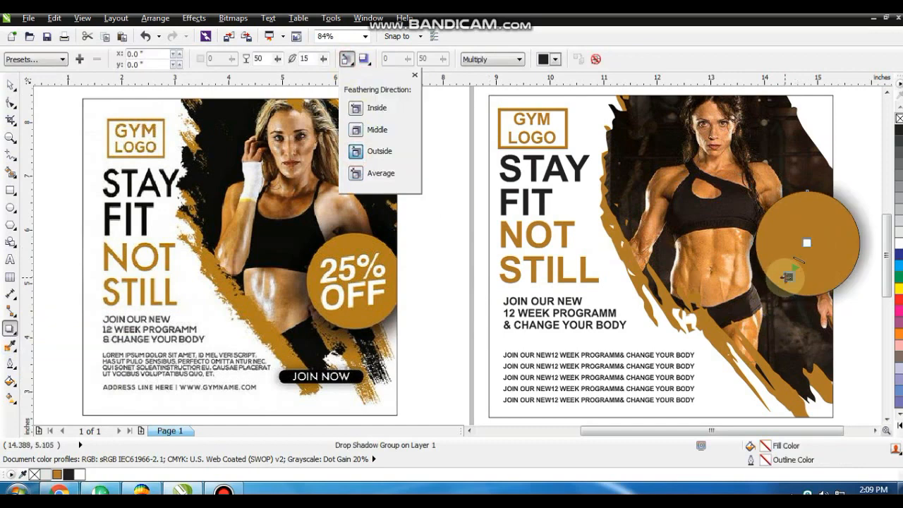
pyautogui.click(787, 278)
pyautogui.moveTo(798, 260); pyautogui.dragTo(779, 288)
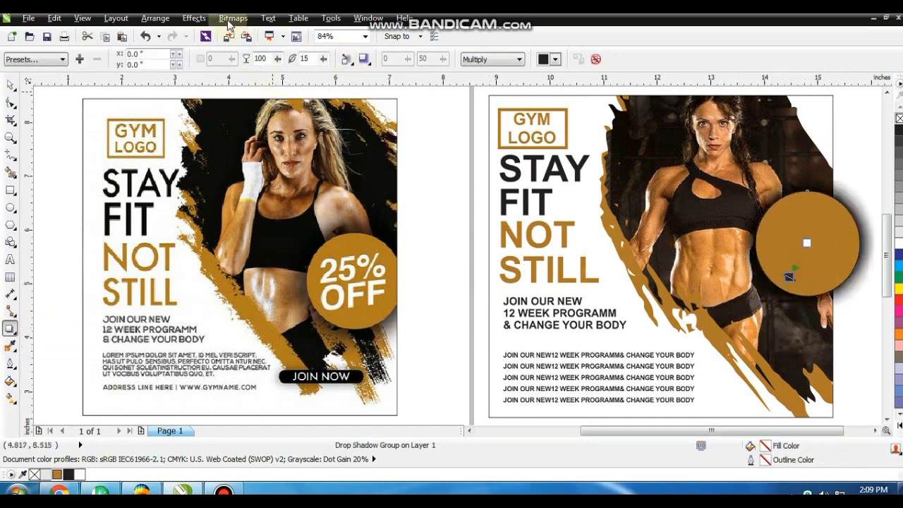
# Step: Break the drop shadow apart from the golden circle, then select both objects and remove their outline
pyautogui.click(194, 18)
pyautogui.click(199, 164)
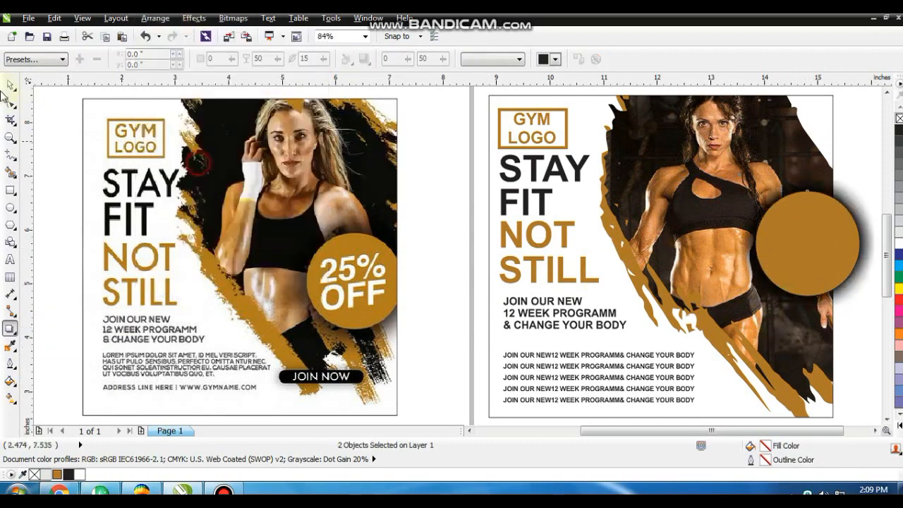
pyautogui.click(10, 85)
pyautogui.click(802, 90)
pyautogui.moveTo(752, 92); pyautogui.dragTo(875, 317)
pyautogui.moveTo(842, 119); pyautogui.dragTo(627, 335)
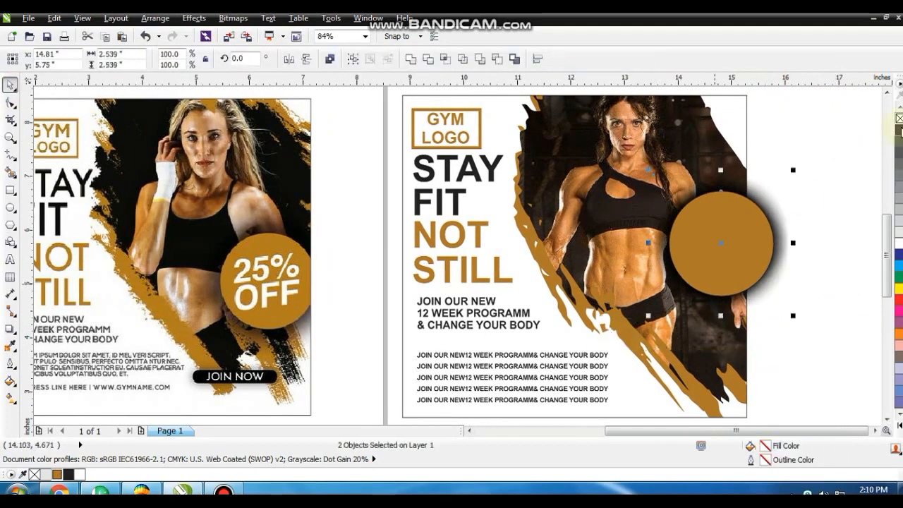
pyautogui.rightClick(898, 119)
# Step: Shift the circle and its shadow slightly left and PowerClip them inside the post's frame rectangle
pyautogui.moveTo(766, 232); pyautogui.dragTo(739, 230)
pyautogui.rightClick(740, 229)
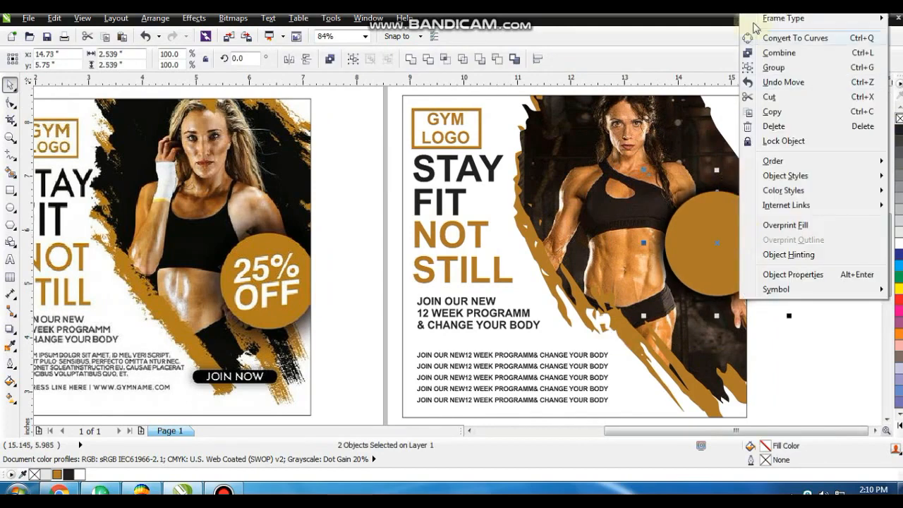
pyautogui.click(762, 7)
pyautogui.click(615, 135)
pyautogui.click(824, 208)
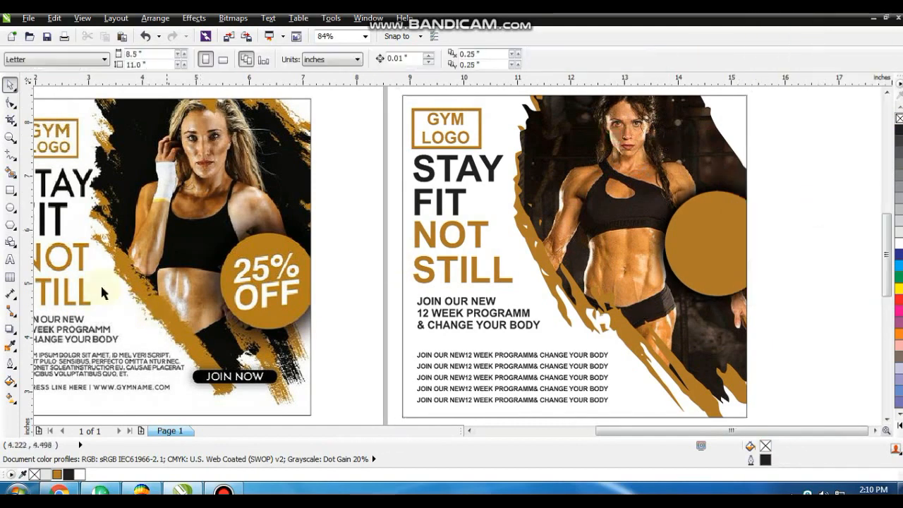
# Step: Create the two-line text 25% OFF in the empty area between the two designs
pyautogui.click(10, 258)
pyautogui.click(344, 247)
pyautogui.write('2')
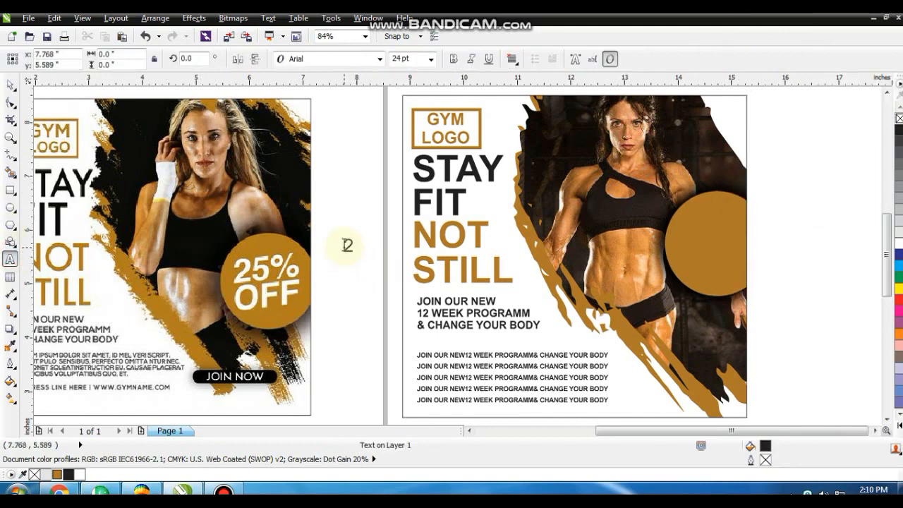
pyautogui.write('5%')
pyautogui.press('Return')
pyautogui.write('OFF')
pyautogui.click(10, 84)
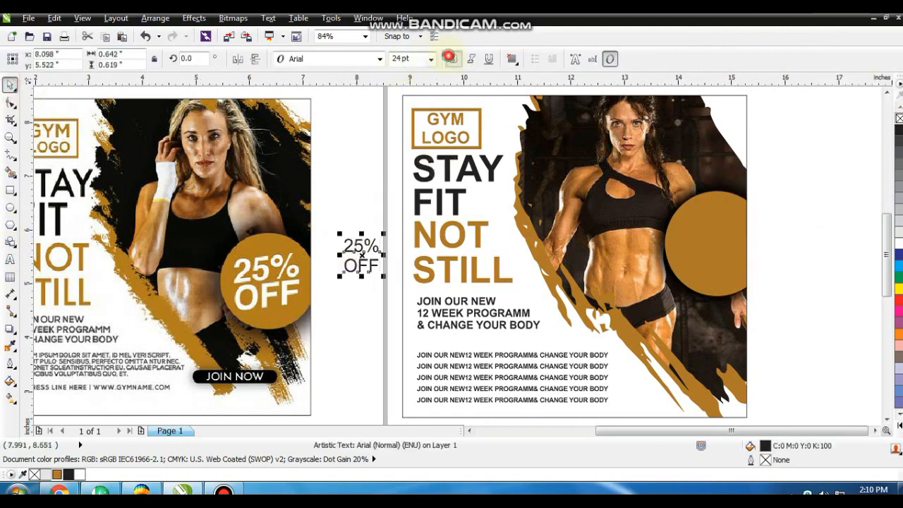
# Step: Make the 25% OFF text bold and white, scale it to about 41 pt and place it on the golden circle
pyautogui.click(452, 59)
pyautogui.moveTo(361, 254); pyautogui.dragTo(746, 283)
pyautogui.click(899, 243)
# Step: Skew the 25% OFF text vertically to about 9° so its lines rise to the right on the badge
pyautogui.click(732, 262)
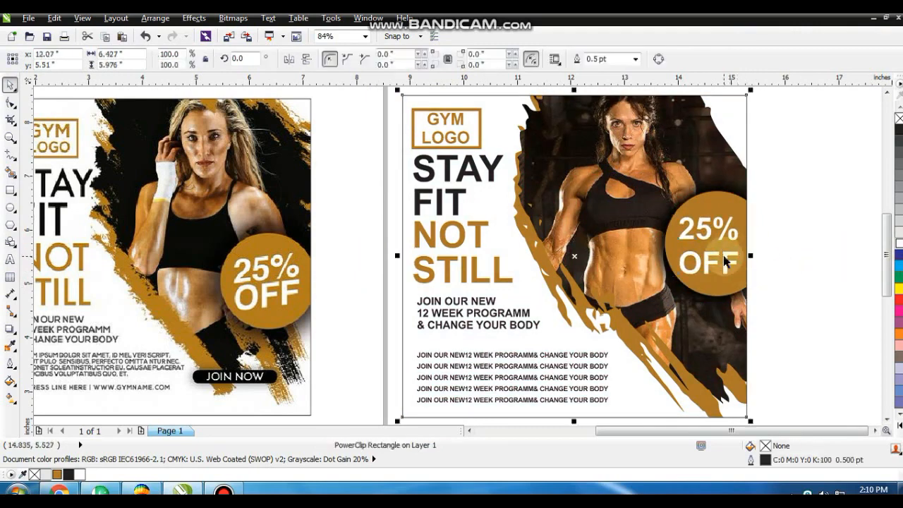
pyautogui.click(716, 244)
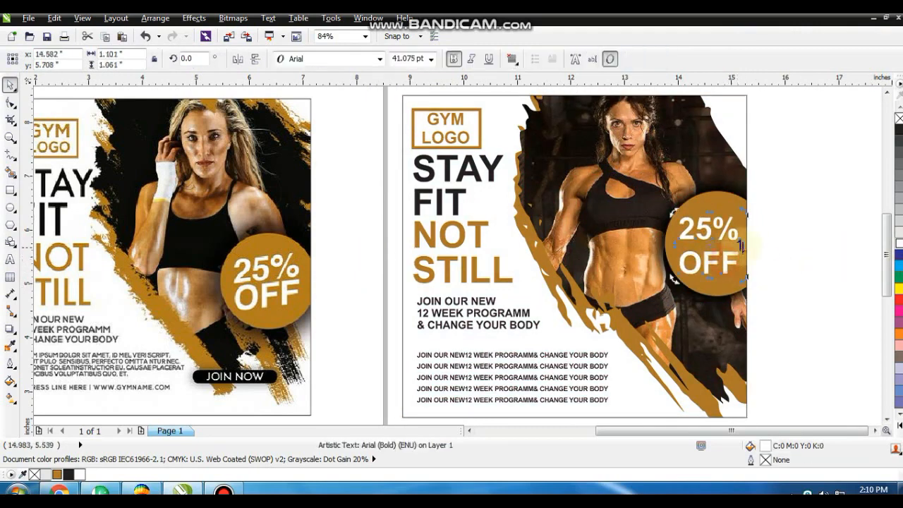
pyautogui.moveTo(741, 243); pyautogui.dragTo(677, 248)
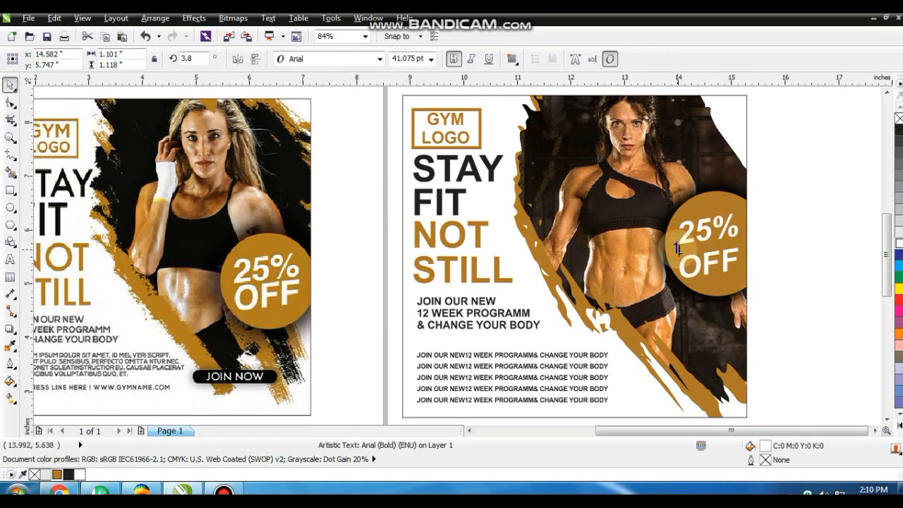
pyautogui.click(713, 236)
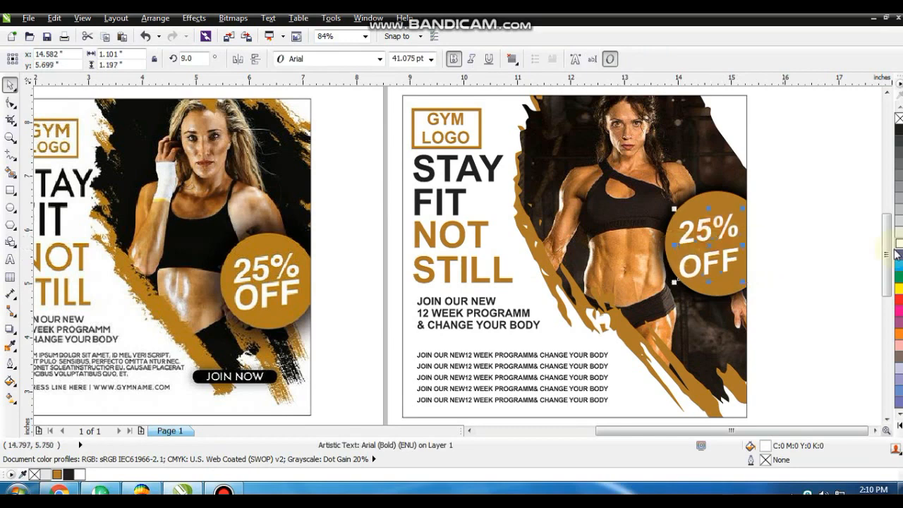
pyautogui.click(792, 246)
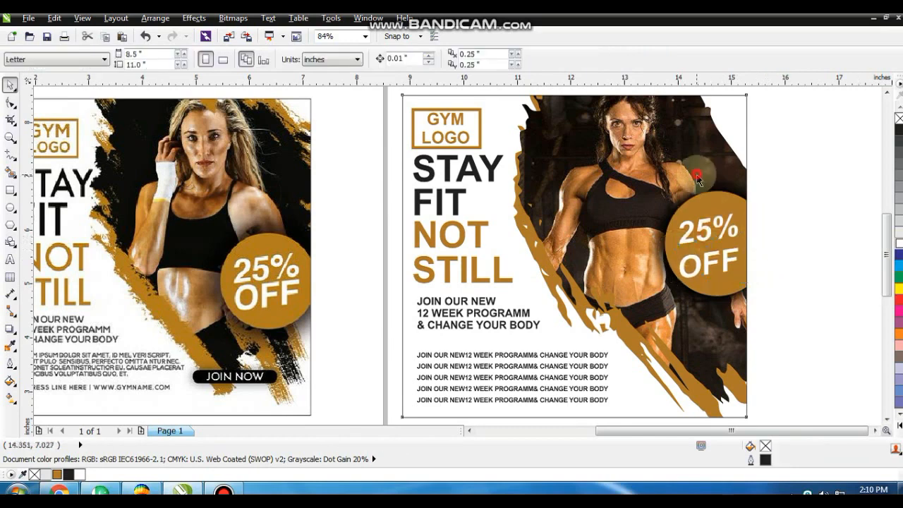
pyautogui.click(687, 212)
pyautogui.hscroll(-1, 687, 212)
pyautogui.click(860, 152)
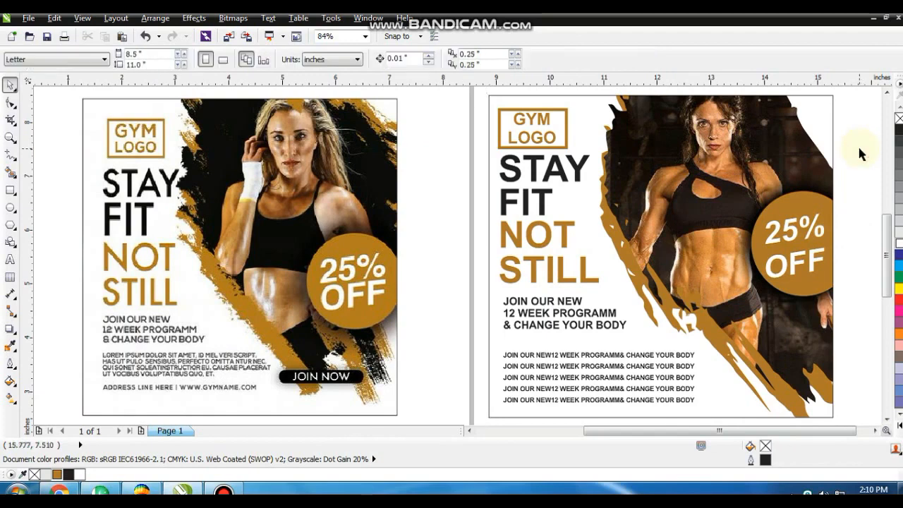
# Step: Move the whole recreated post to the left side of the reference design for a side-by-side comparison
pyautogui.scroll(-2, 652, 241)
pyautogui.moveTo(561, 157); pyautogui.dragTo(768, 364)
pyautogui.moveTo(688, 257); pyautogui.dragTo(318, 251)
pyautogui.click(374, 364)
pyautogui.moveTo(174, 164); pyautogui.dragTo(564, 369)
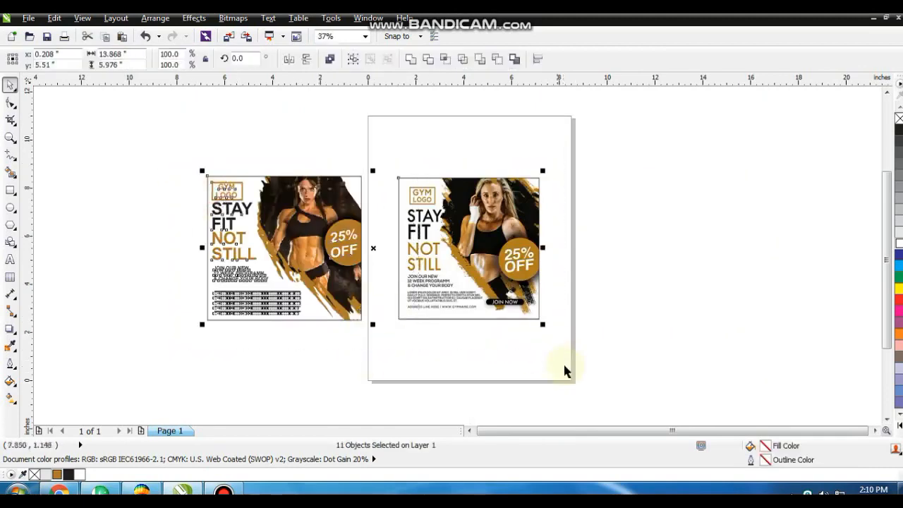
pyautogui.scroll(2, 504, 336)
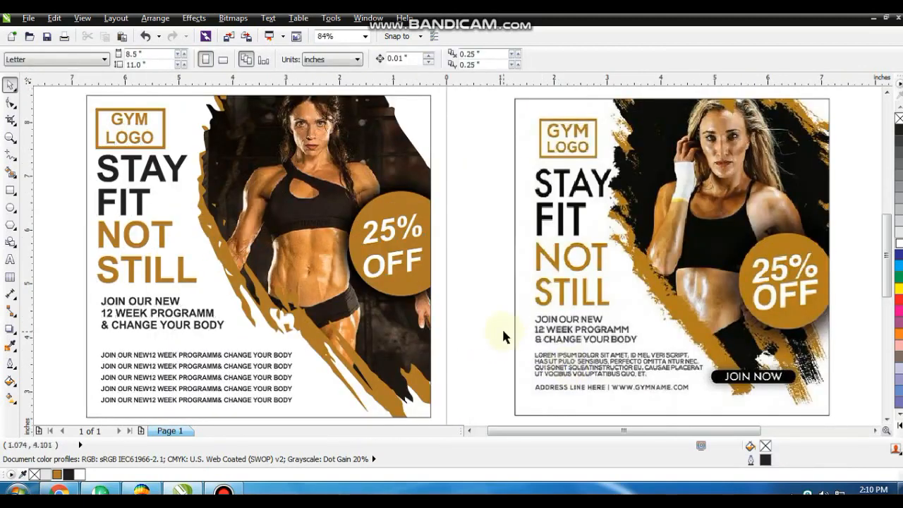